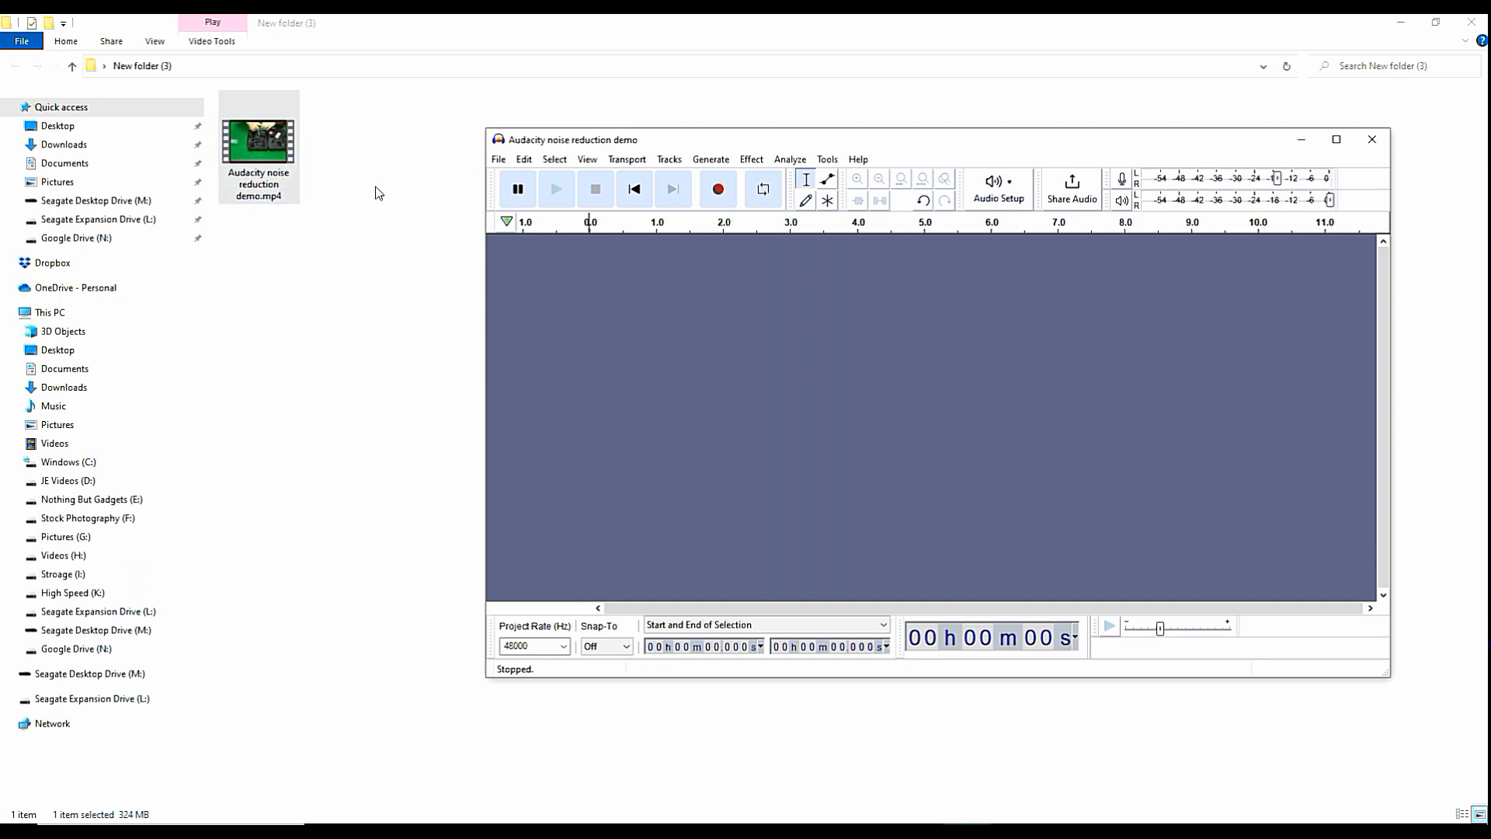
Open the audio of the Audacity noise reduction demo.mp4 video in the Audacity project.
double_click(256, 145)
right_click(260, 153)
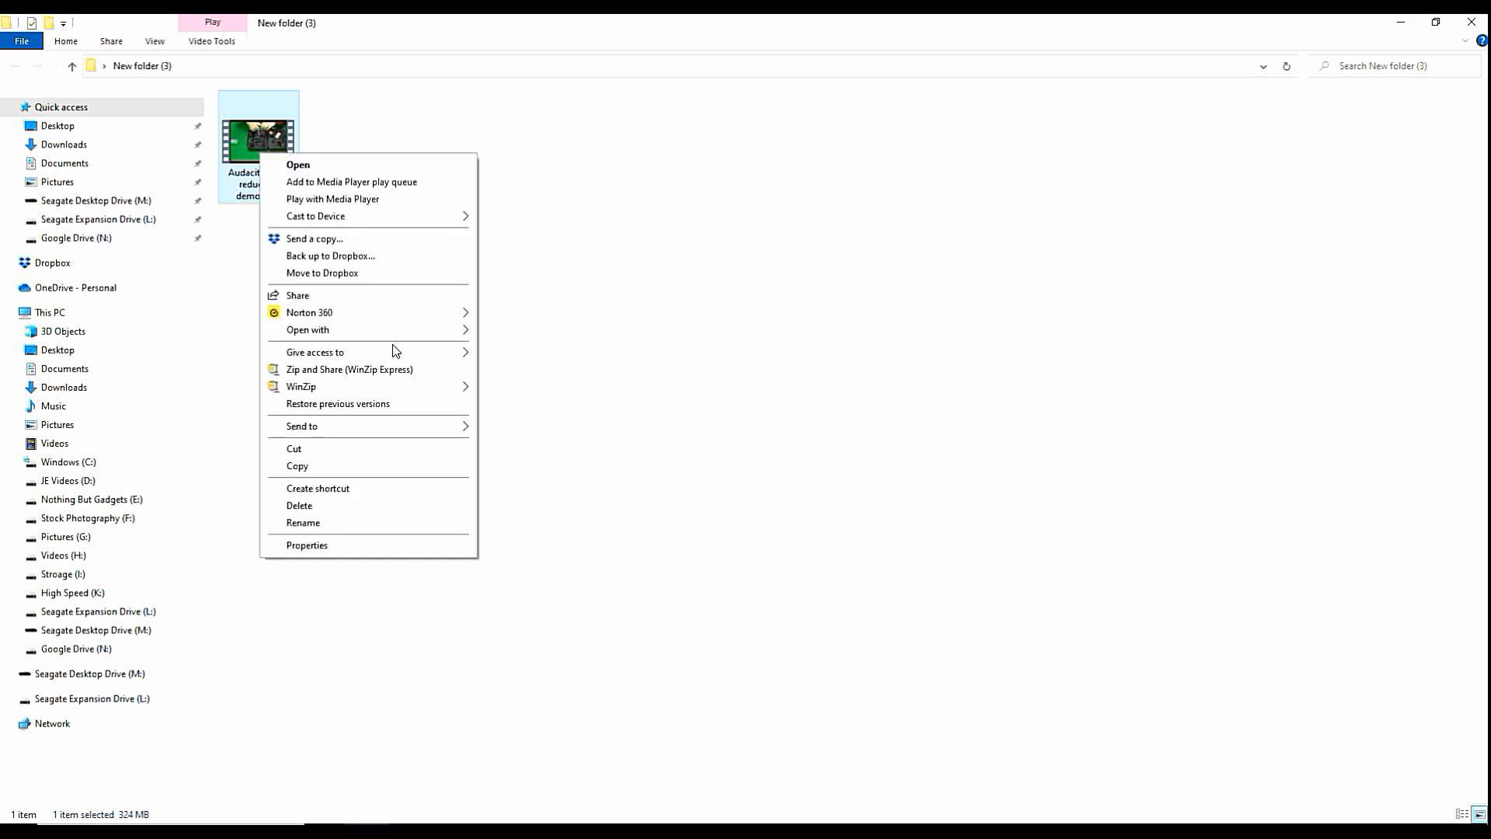
mouse_move(390, 332)
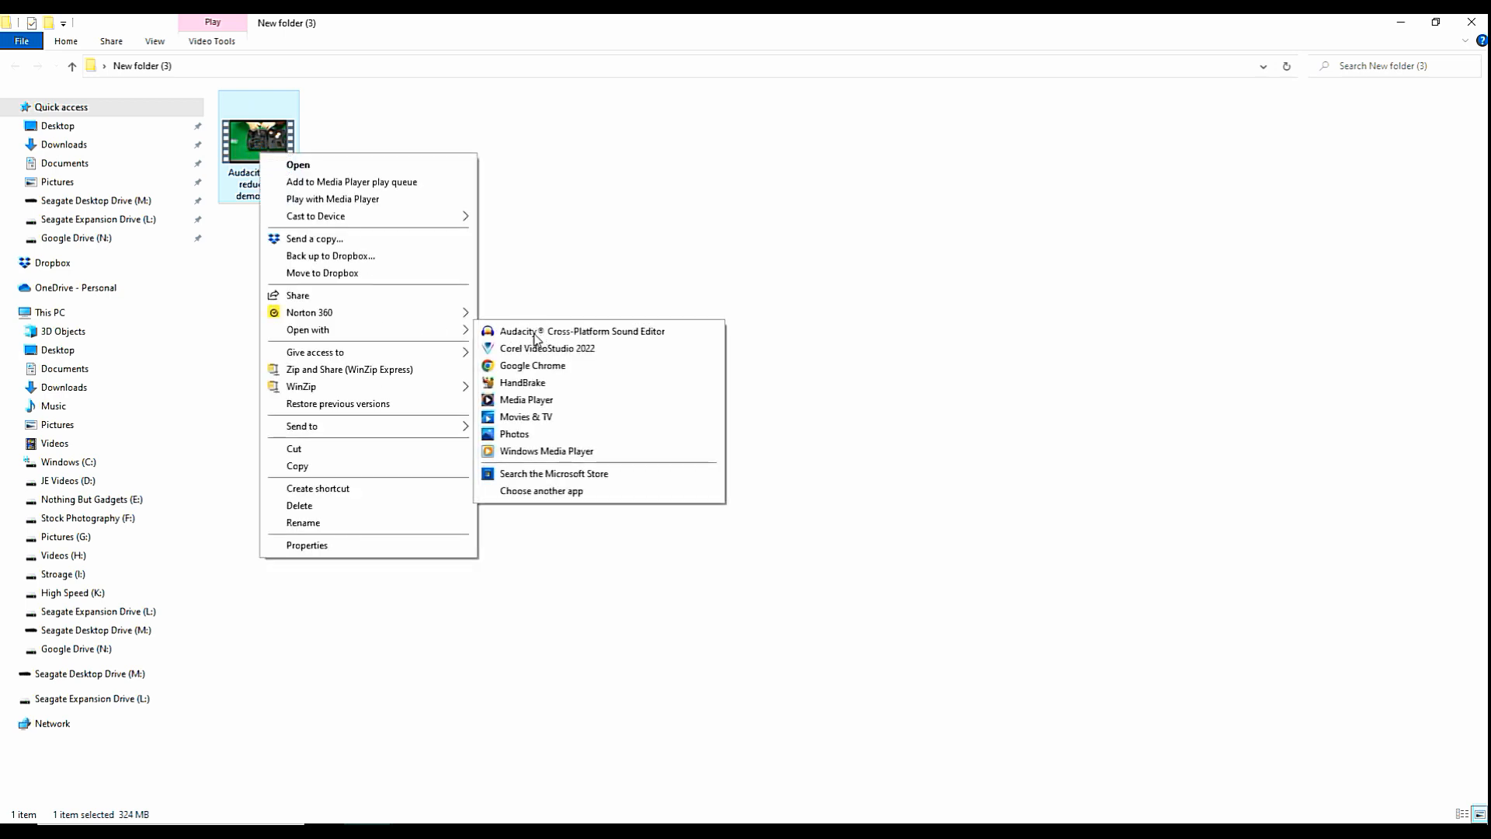
left_click(534, 333)
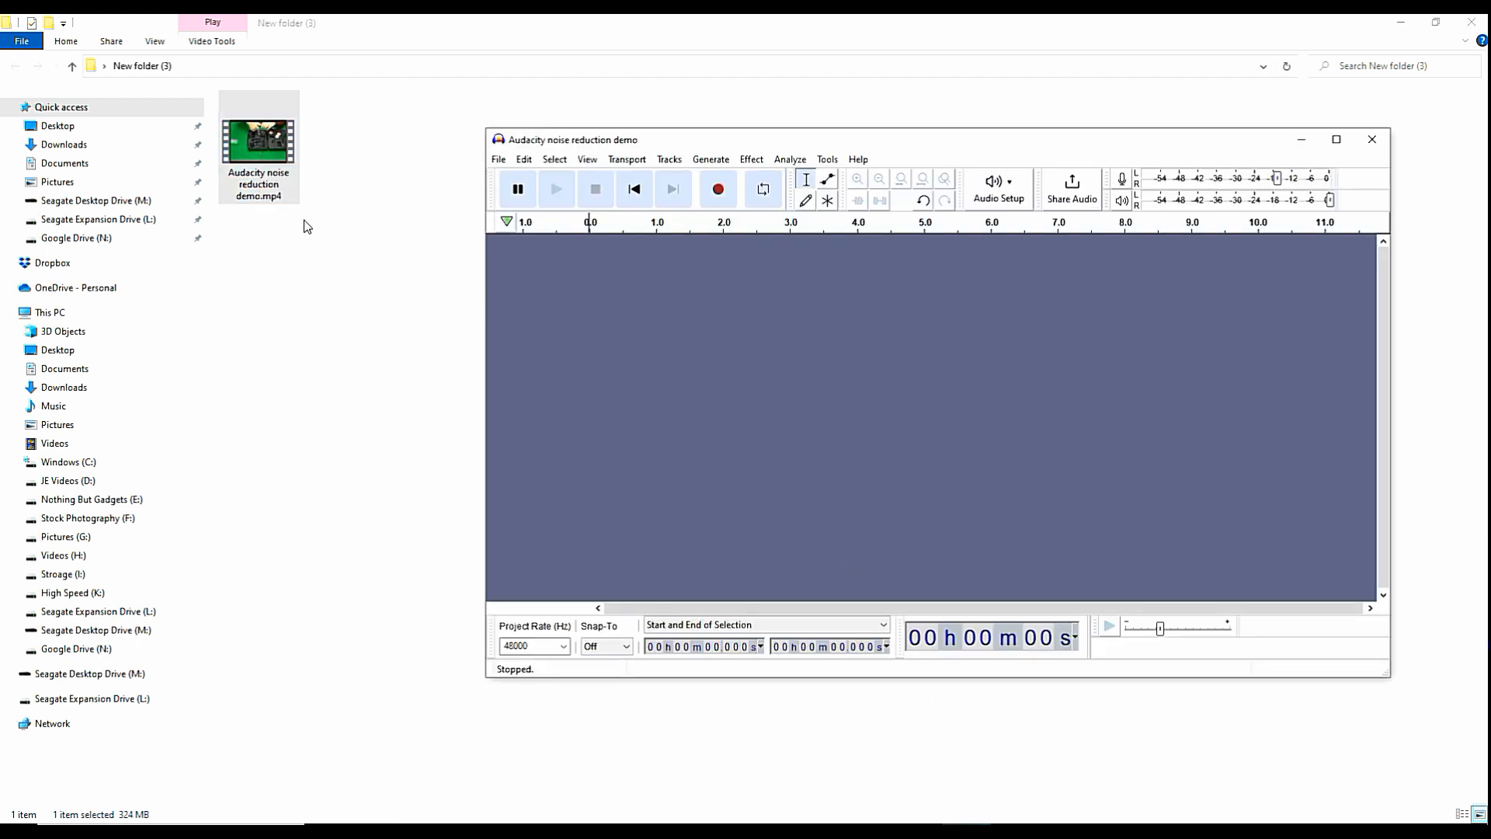
left_click_drag(259, 144, 662, 388)
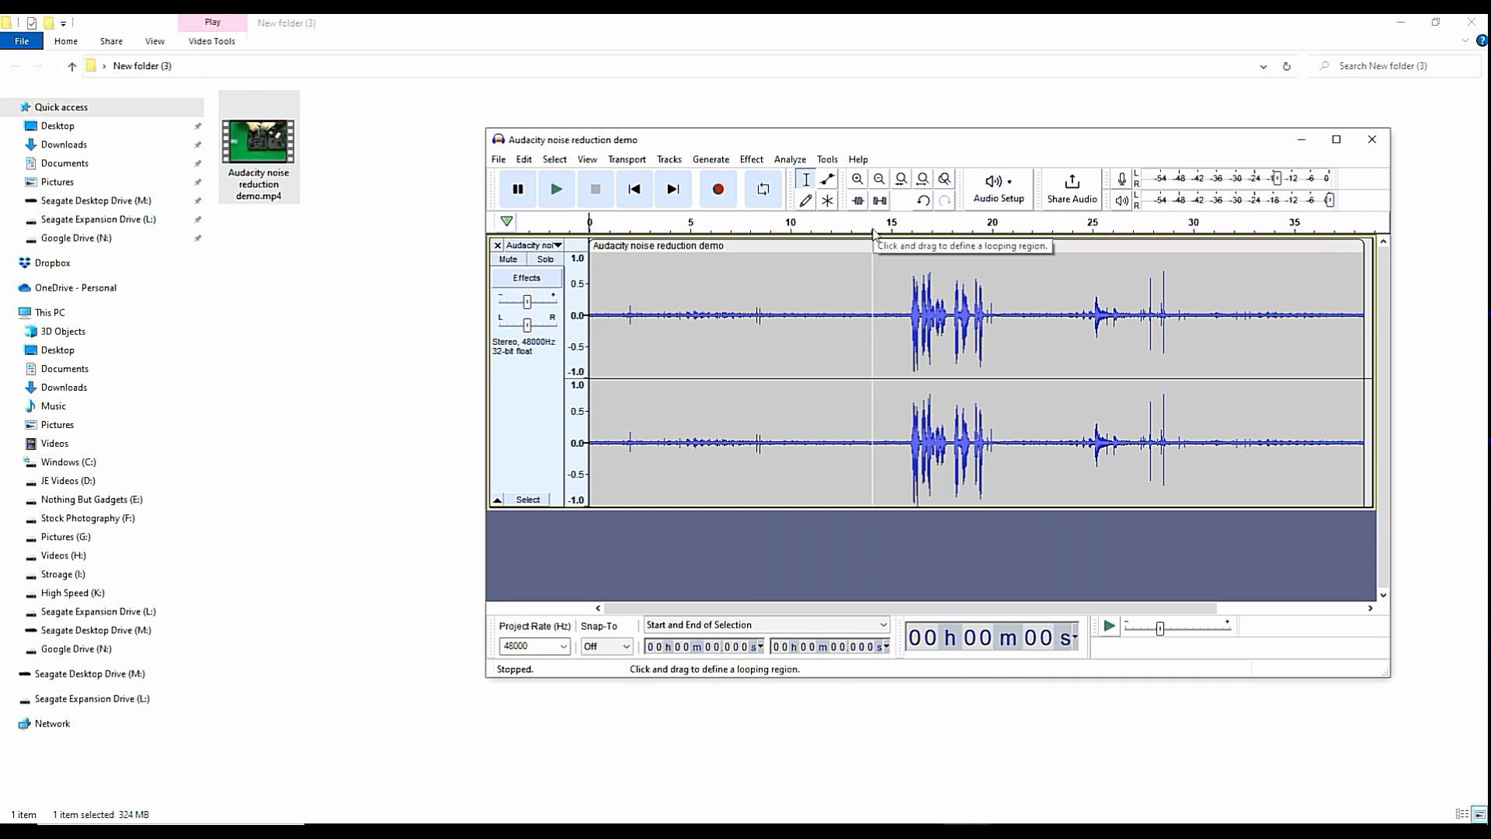
Play back the track from around 12 seconds and again from around 9 seconds to listen to the background noise.
left_click(831, 229)
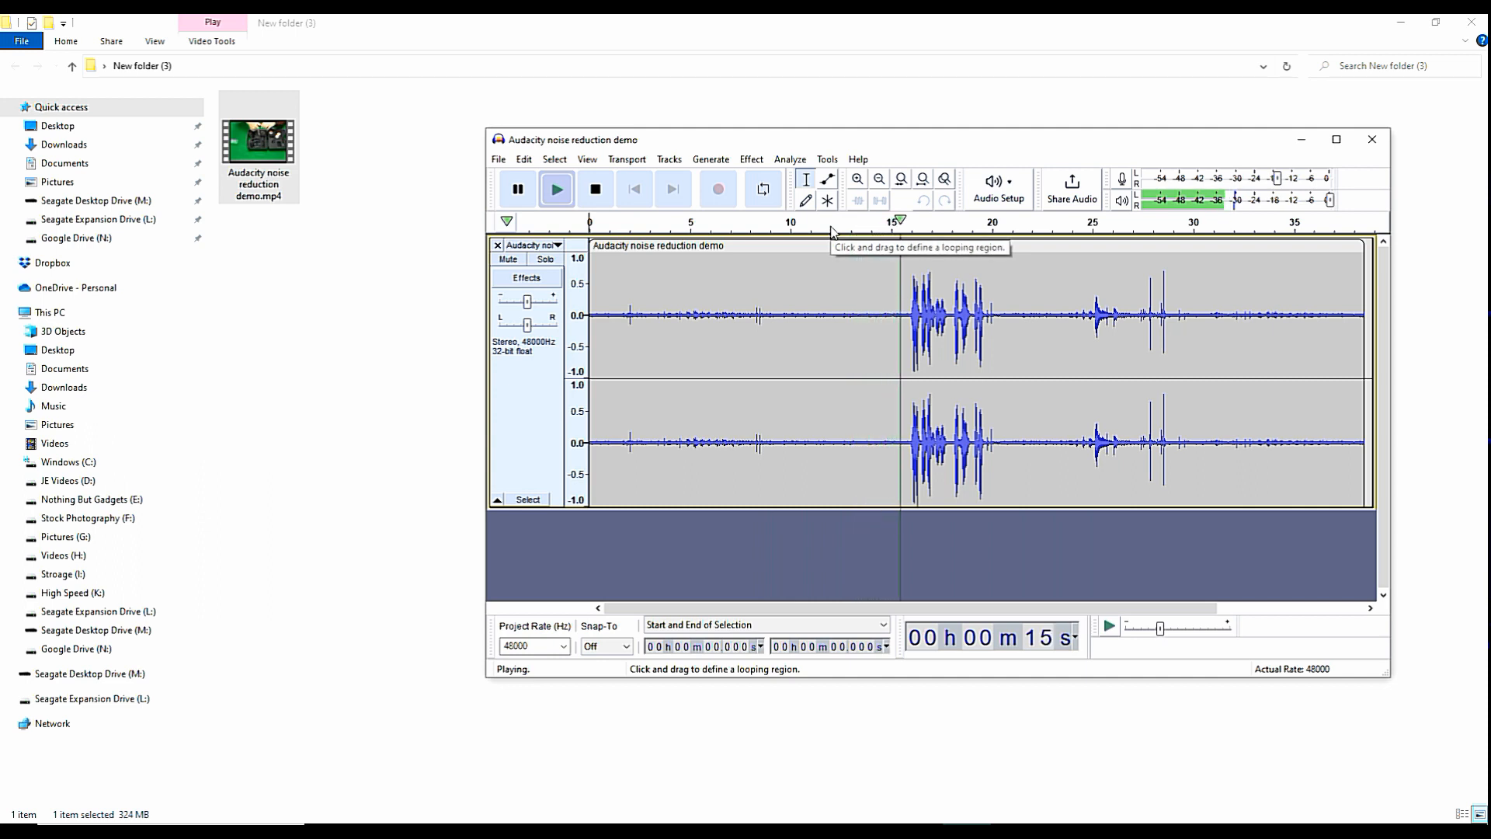
left_click(597, 191)
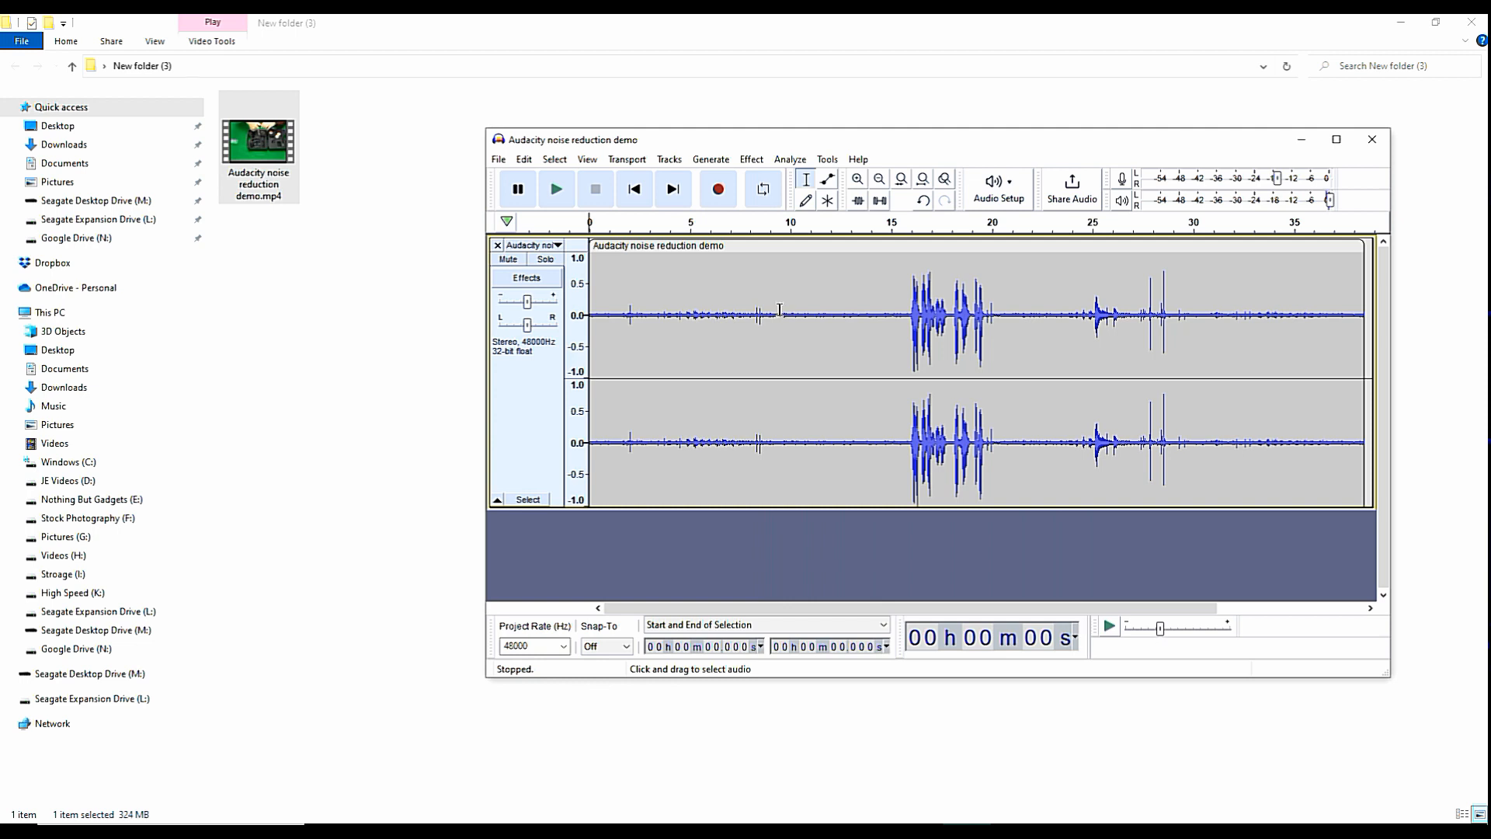
left_click(768, 225)
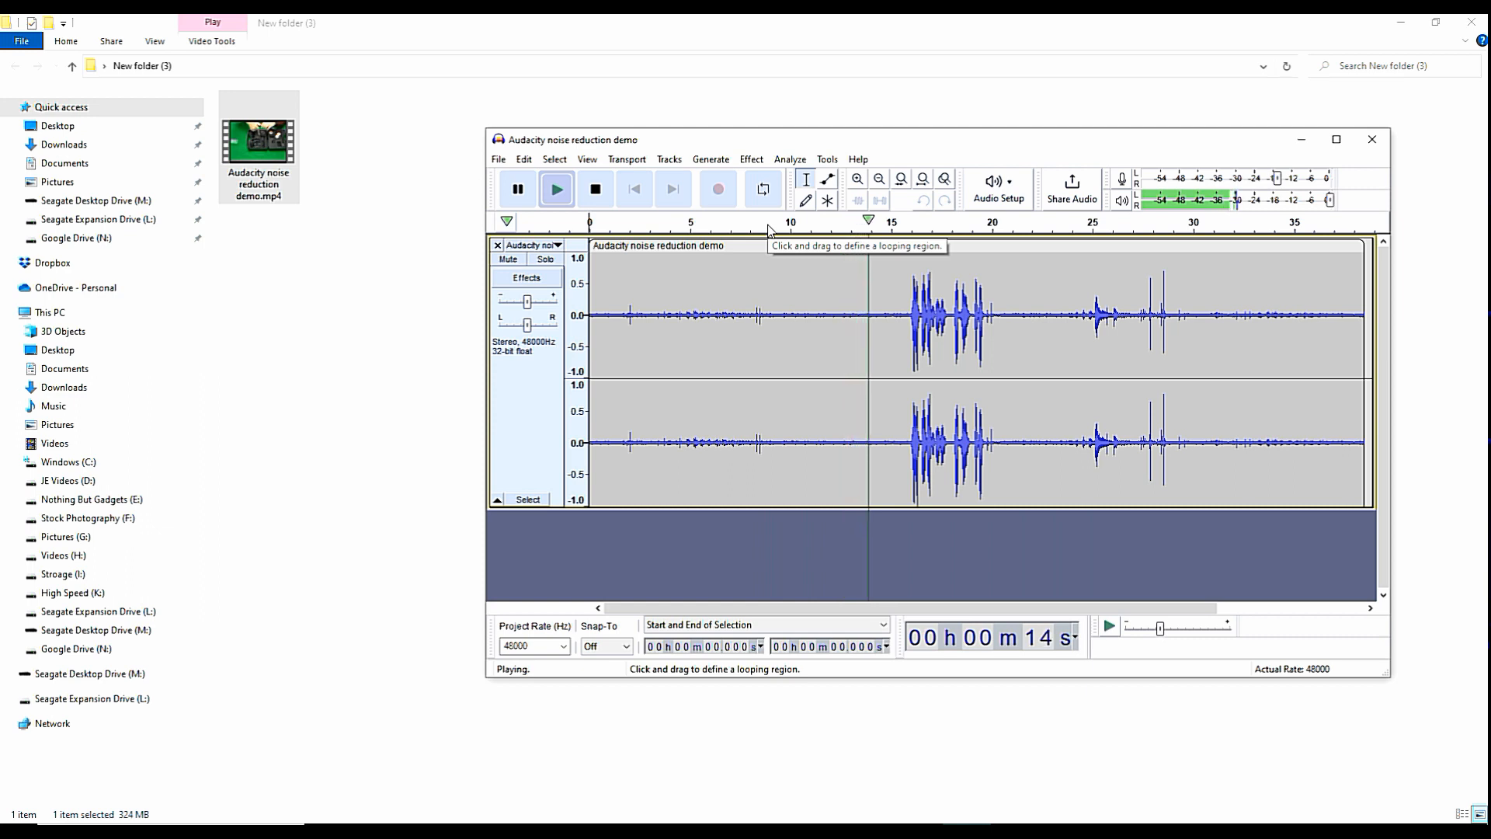
left_click(603, 188)
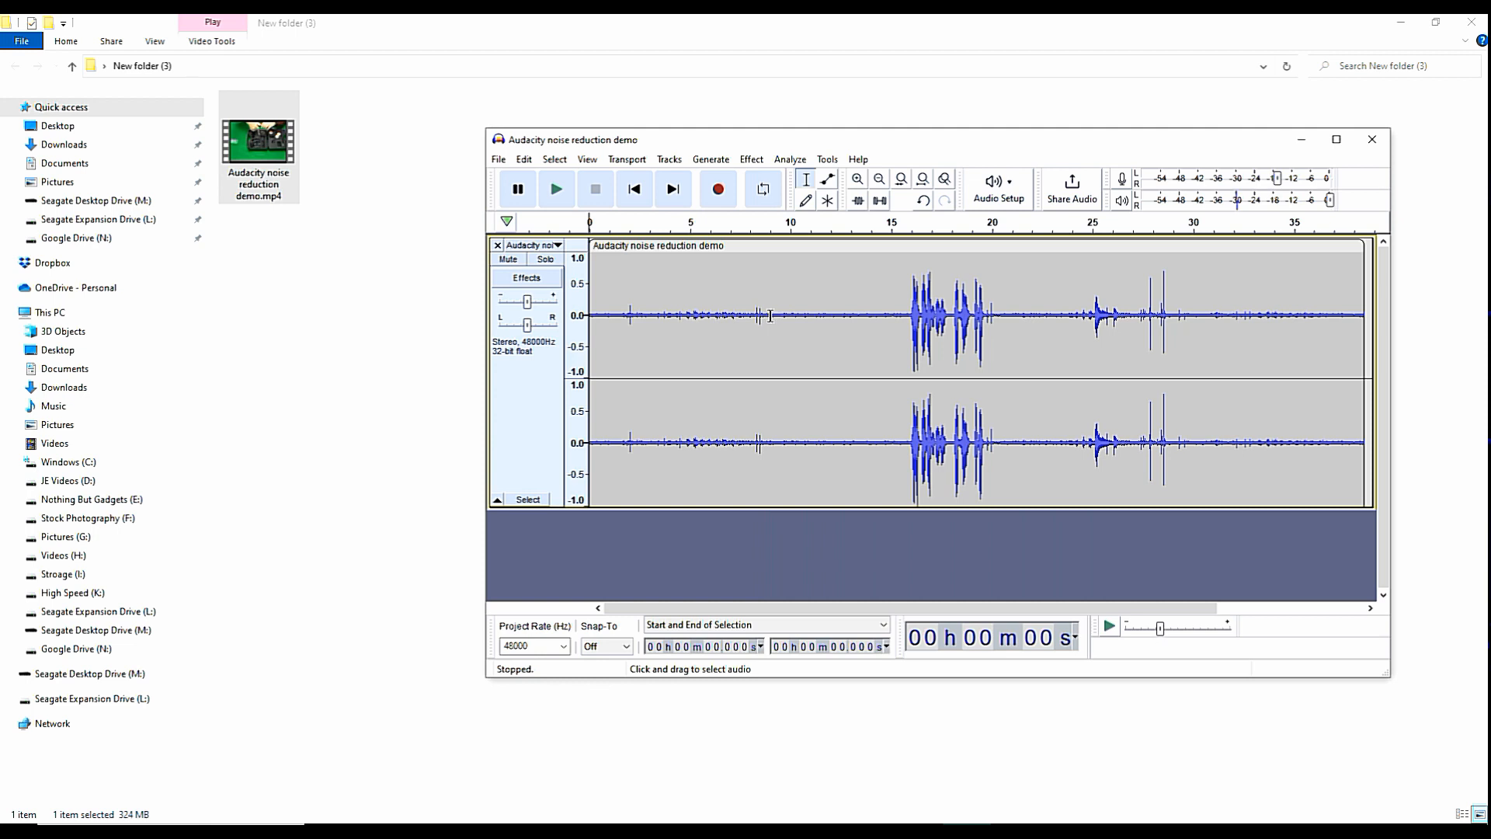
Select the quiet stretch from about 9.0 to 15.9 seconds and capture it as the Noise Reduction noise profile.
left_click_drag(770, 316, 907, 321)
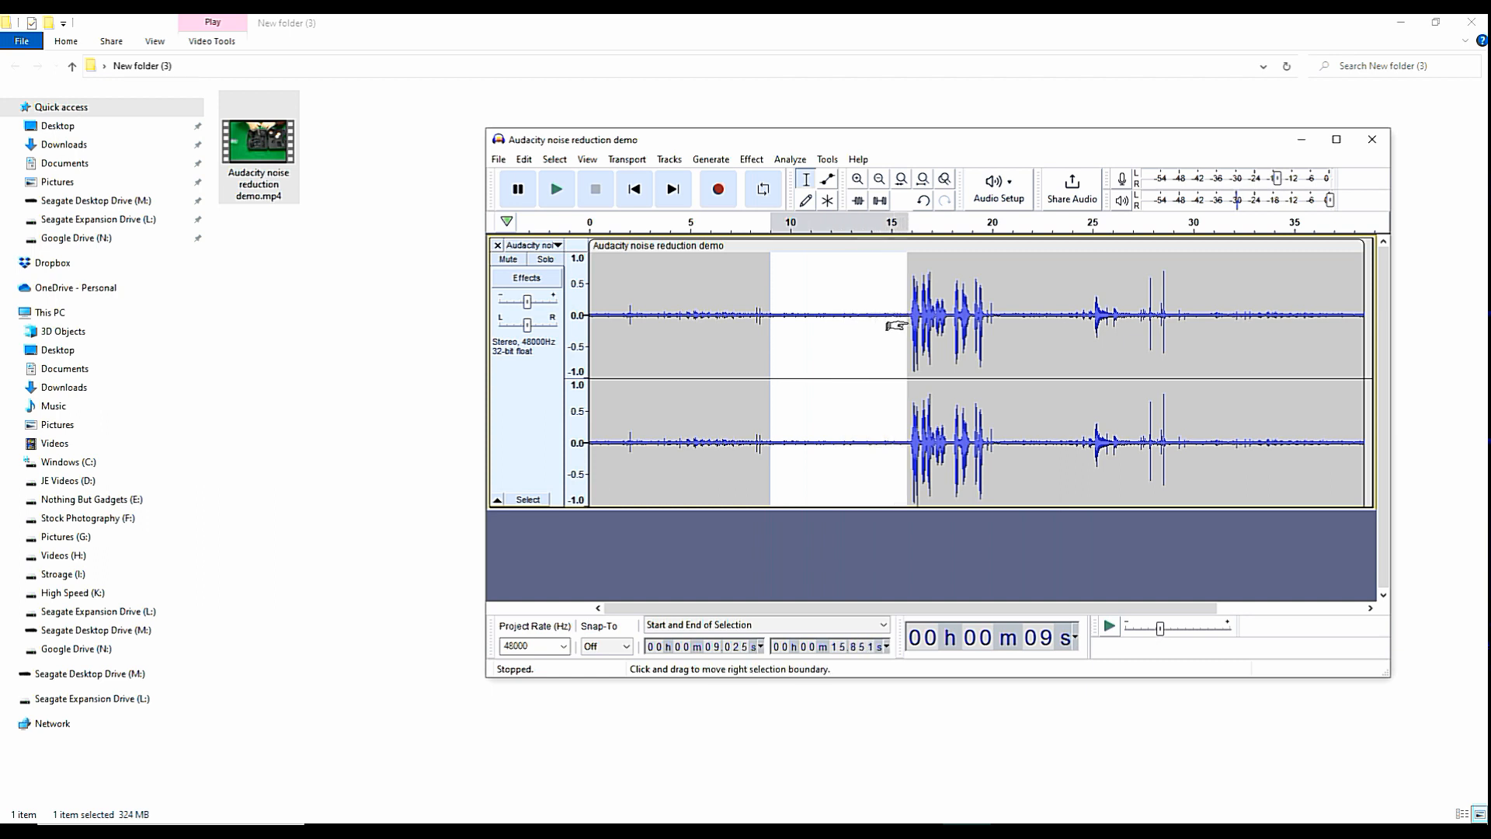
left_click(753, 159)
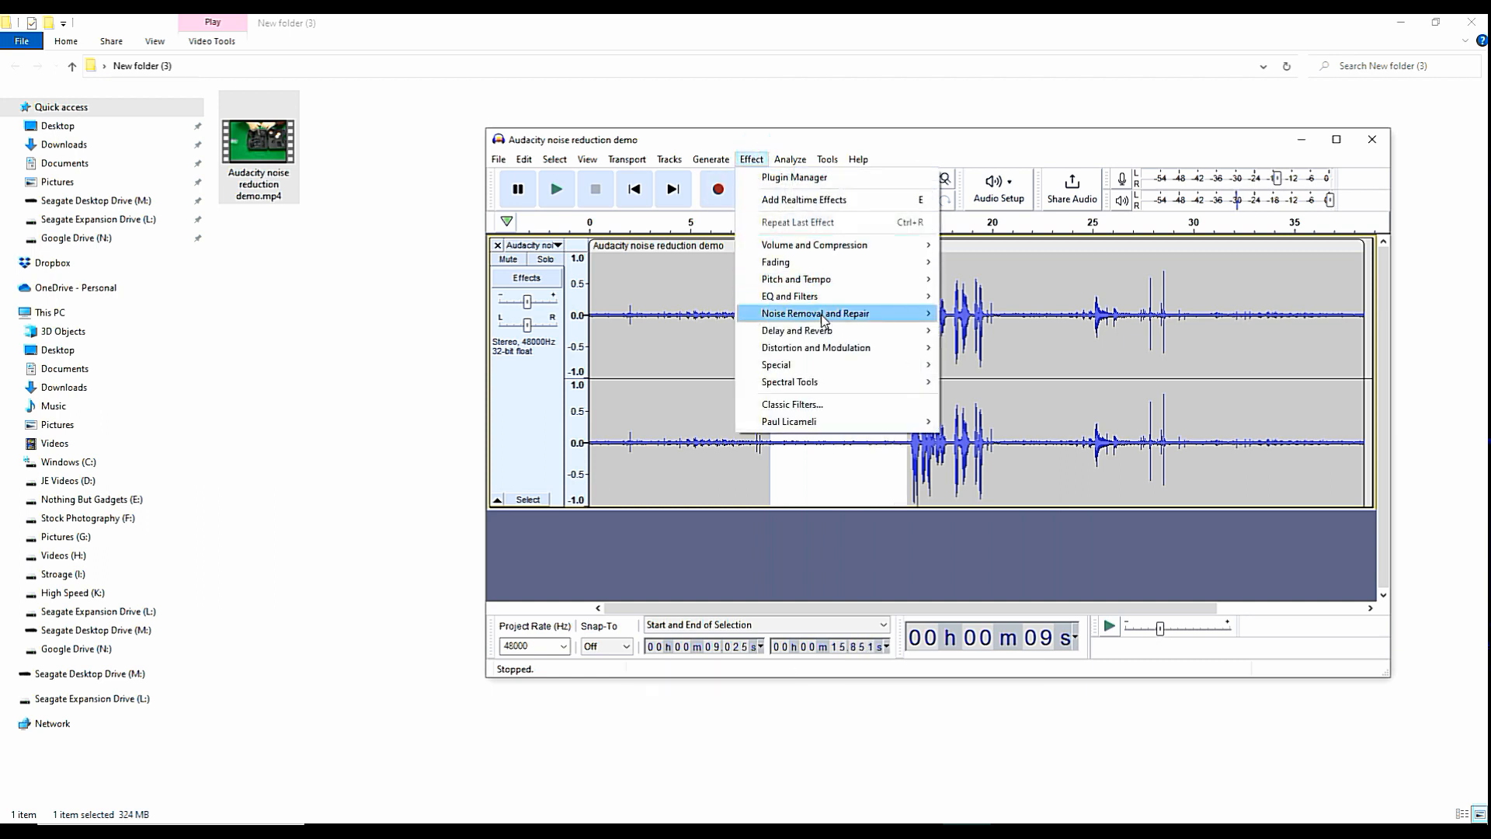
mouse_move(826, 318)
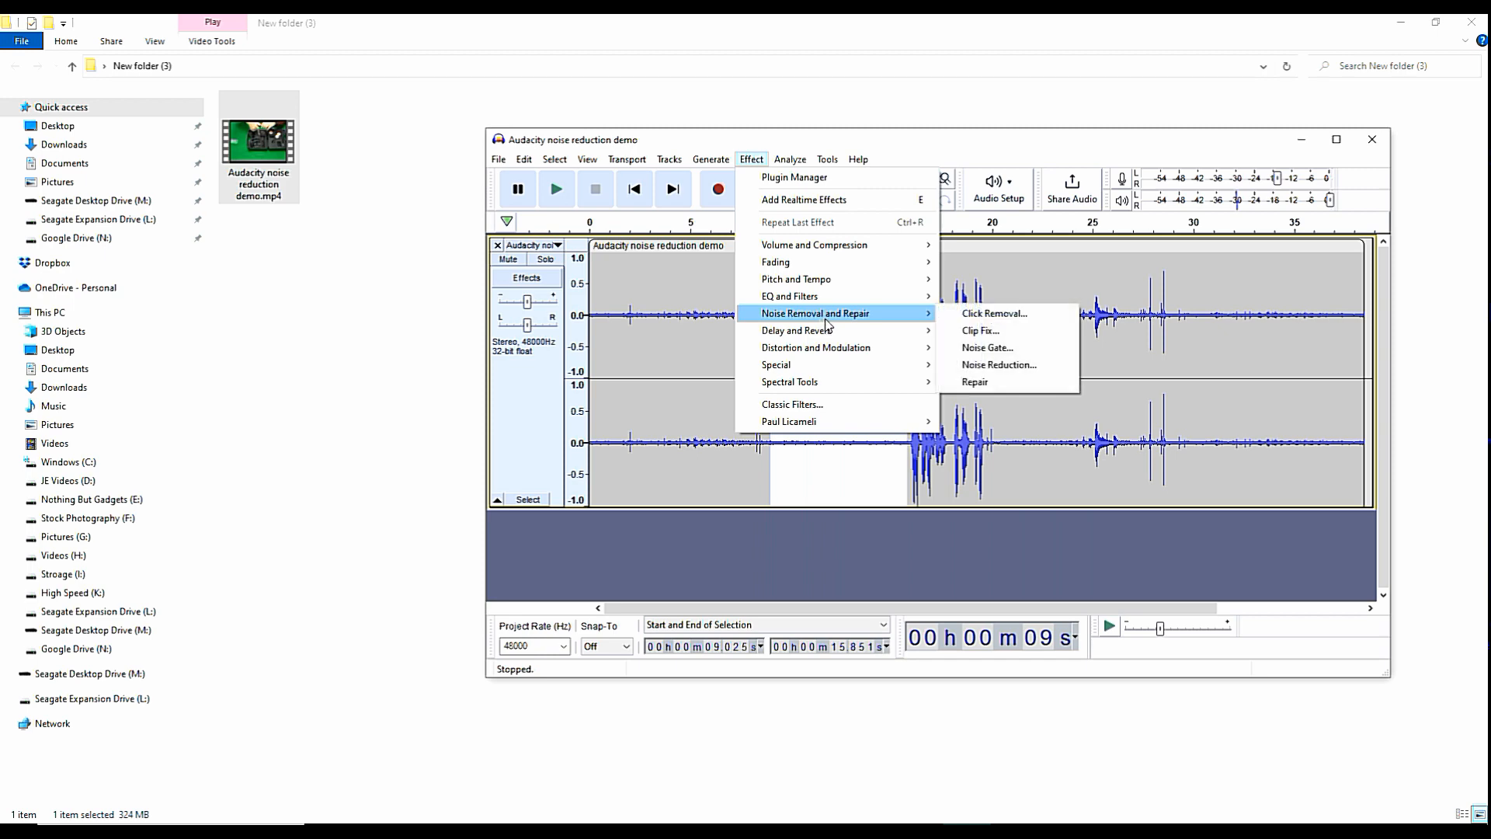
left_click(1028, 368)
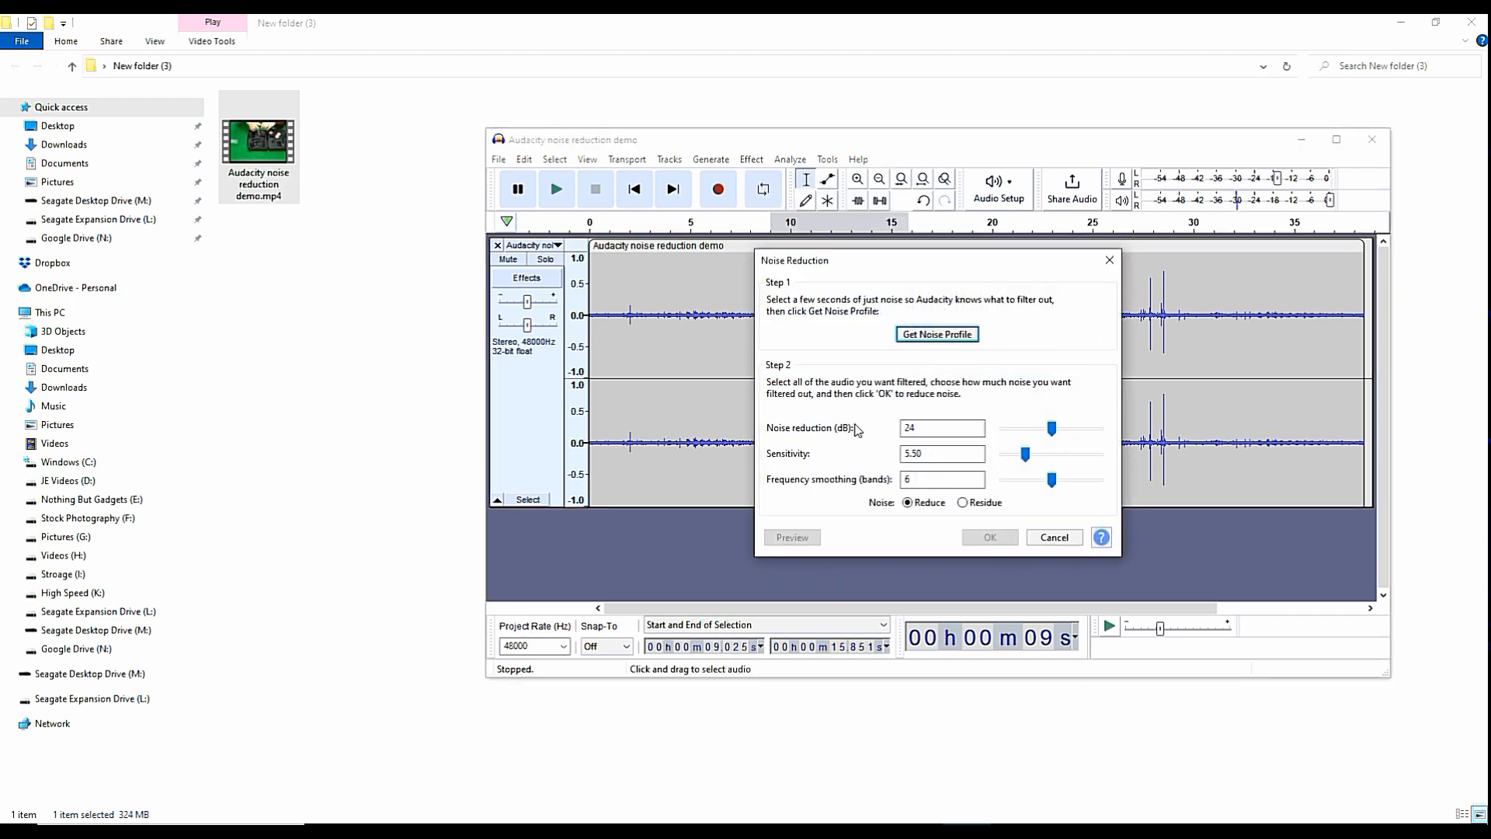
left_click(930, 335)
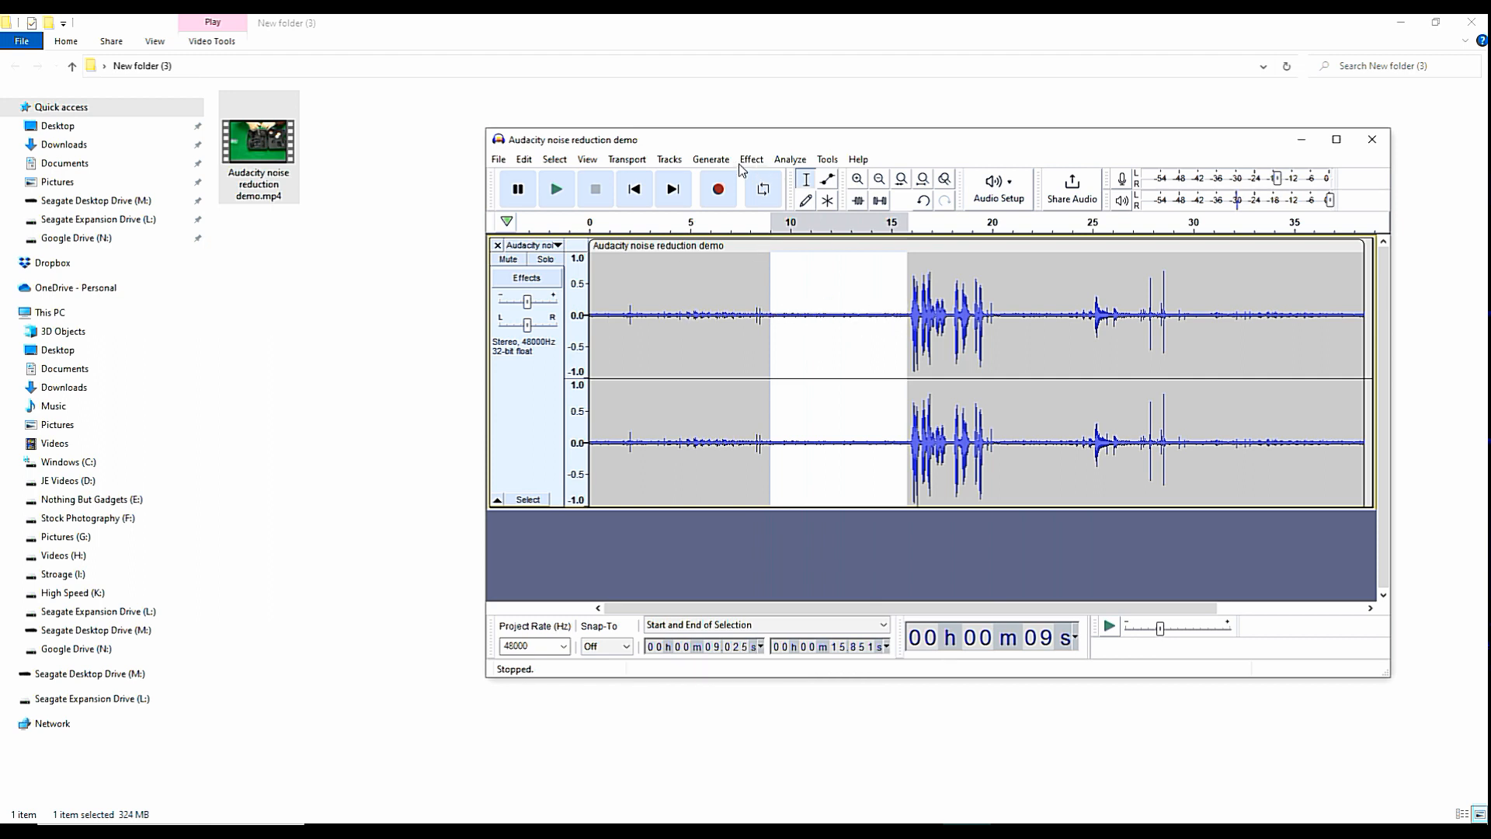
Select the whole track, open Noise Reduction, and preview it with 7 dB reduction, sensitivity 3.00 and smoothing 5 bands.
left_click(554, 159)
mouse_move(587, 161)
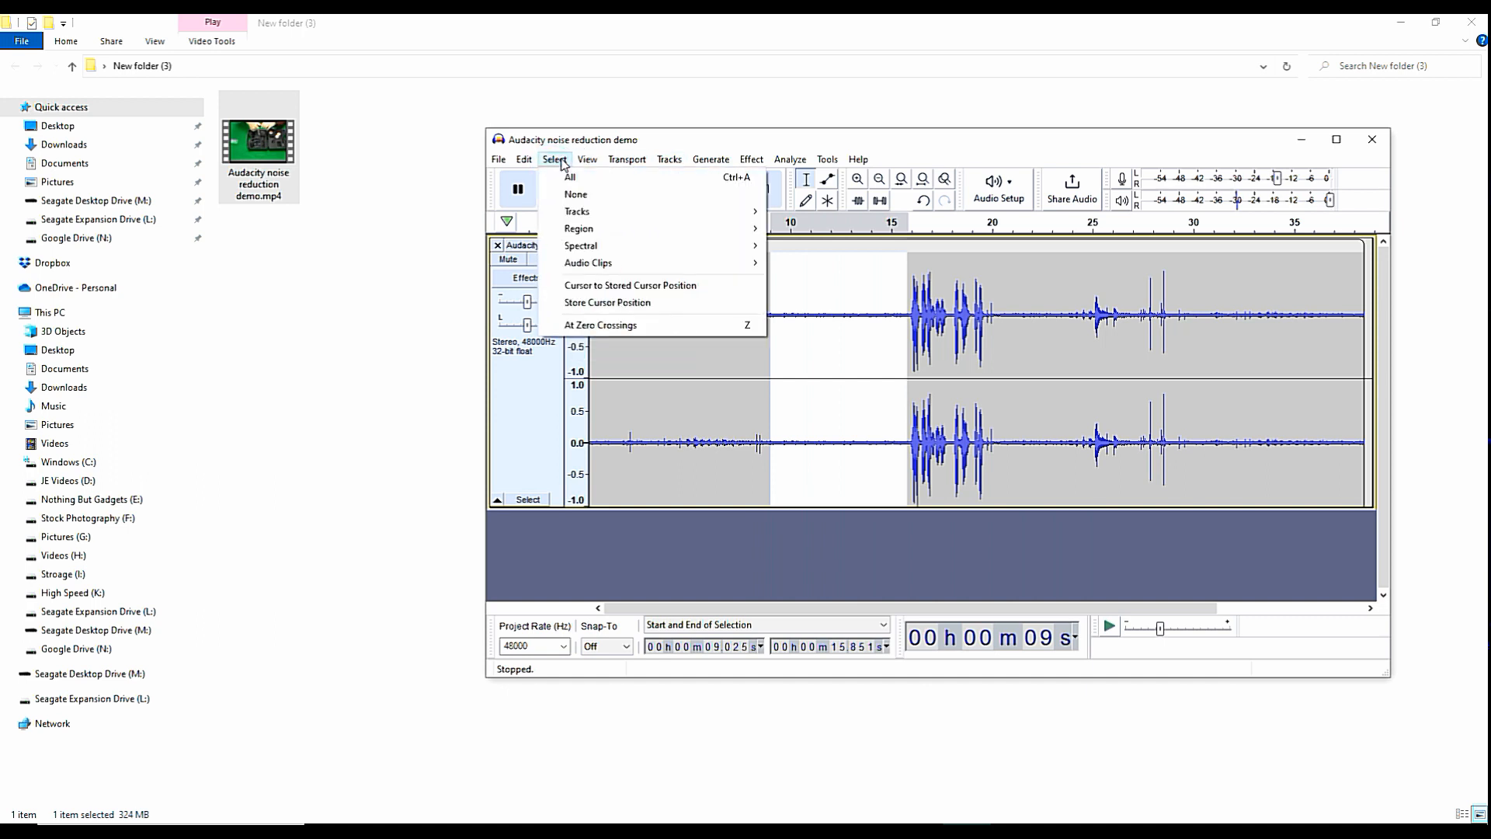
left_click(569, 185)
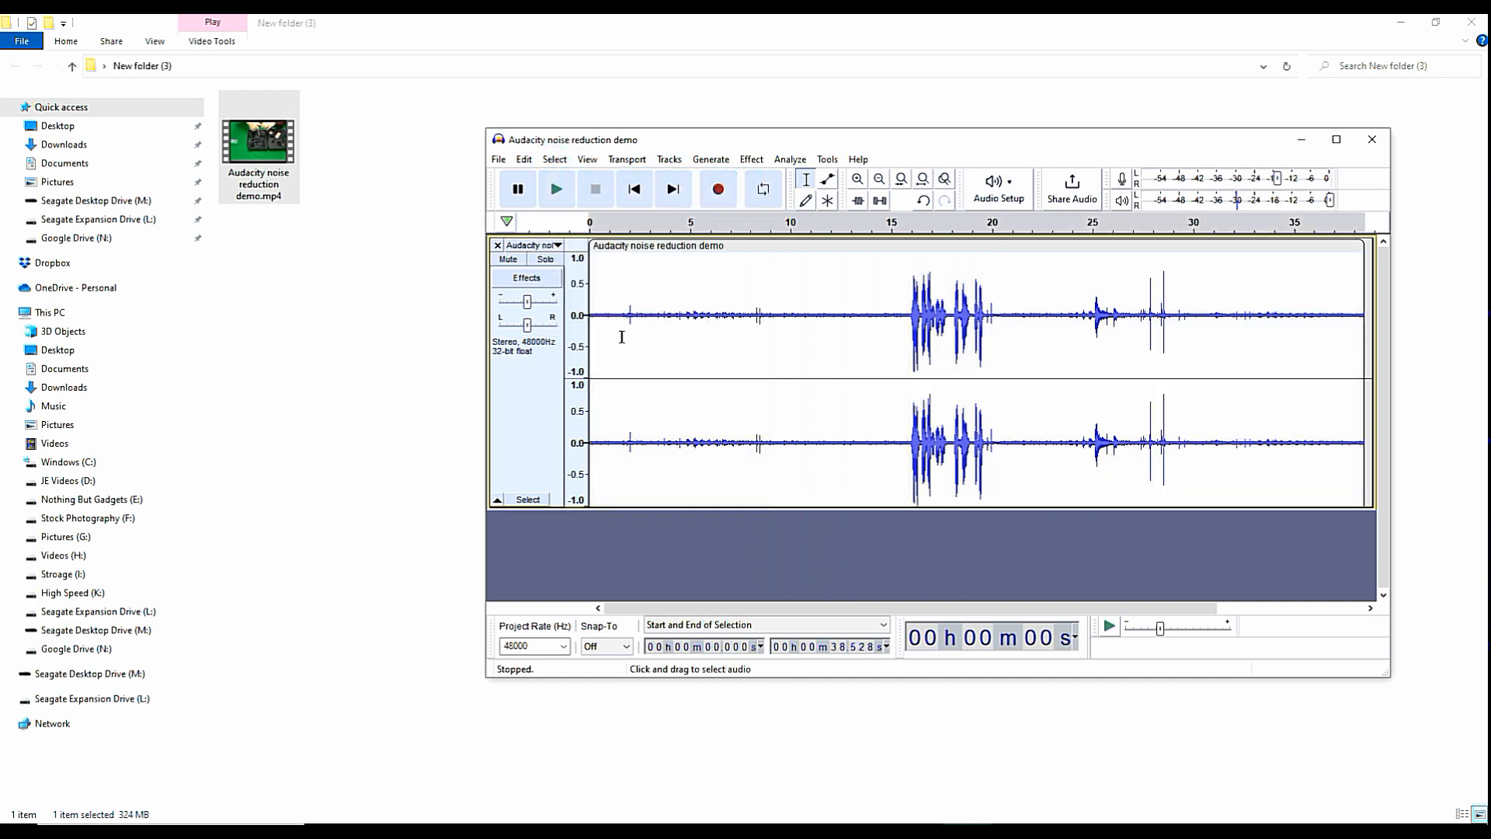
left_click(750, 159)
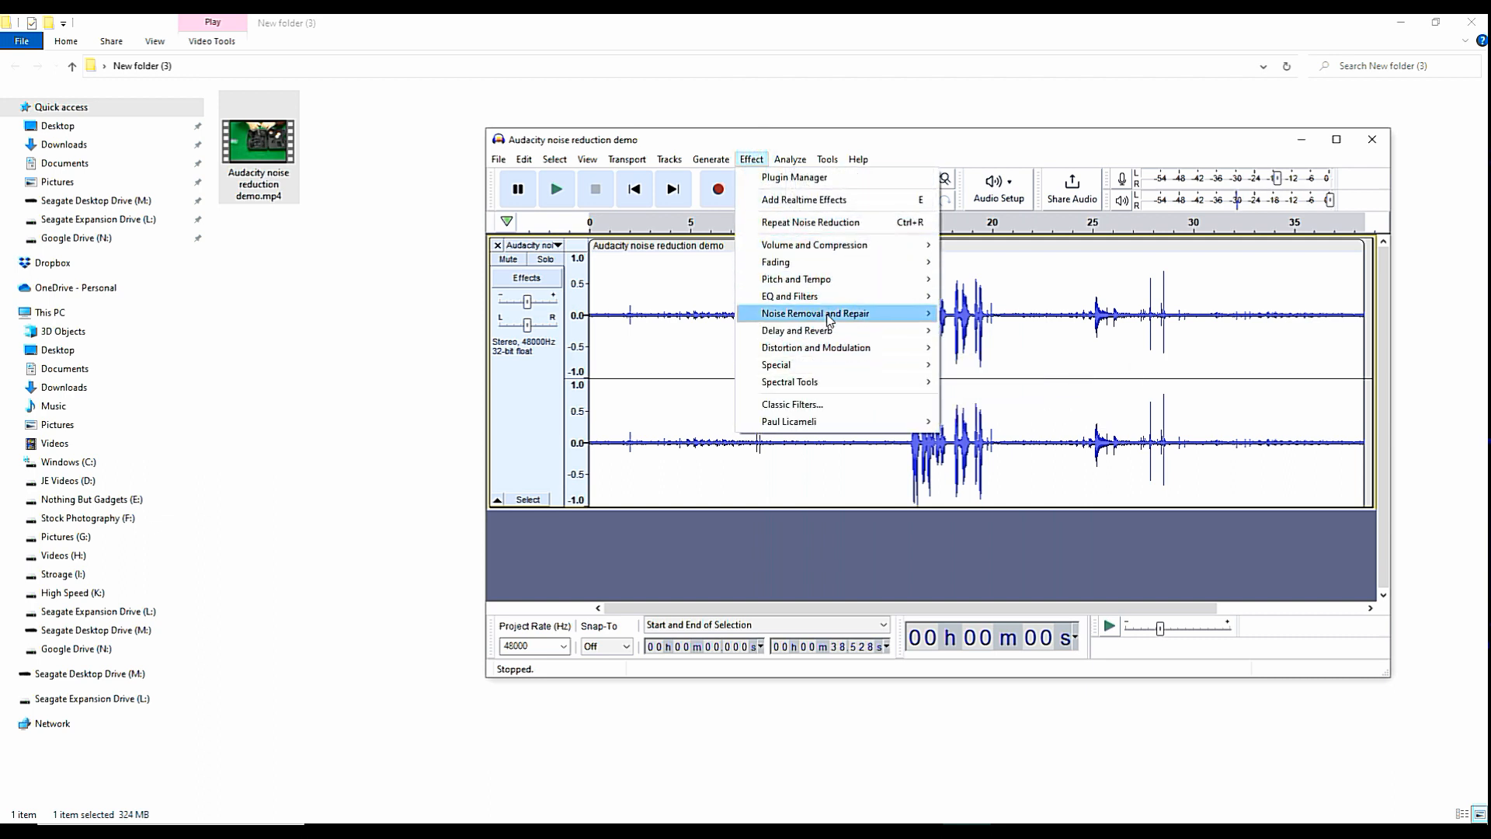
mouse_move(865, 312)
left_click(1019, 362)
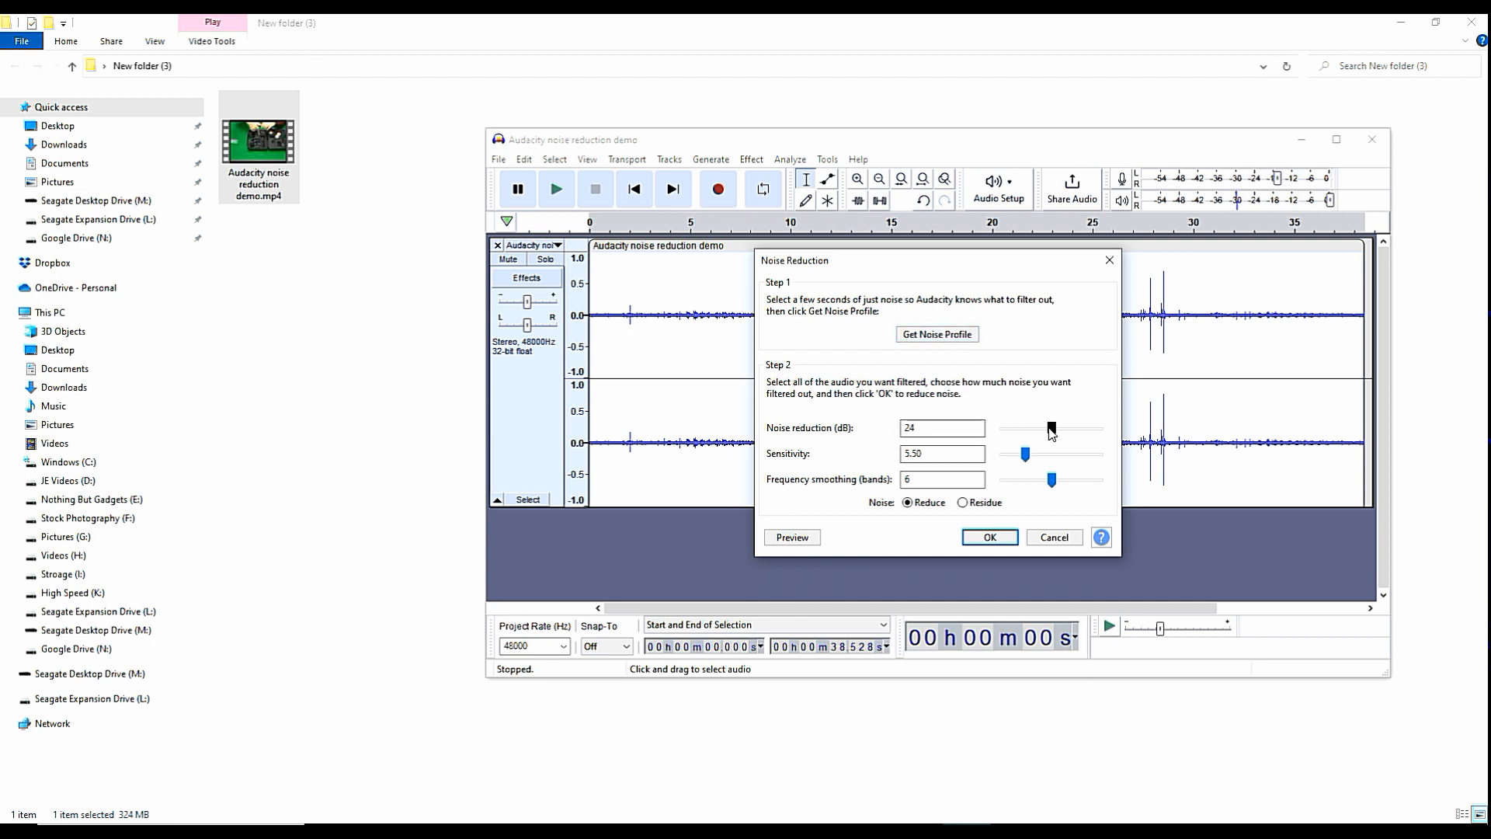
left_click_drag(1050, 429, 1042, 482)
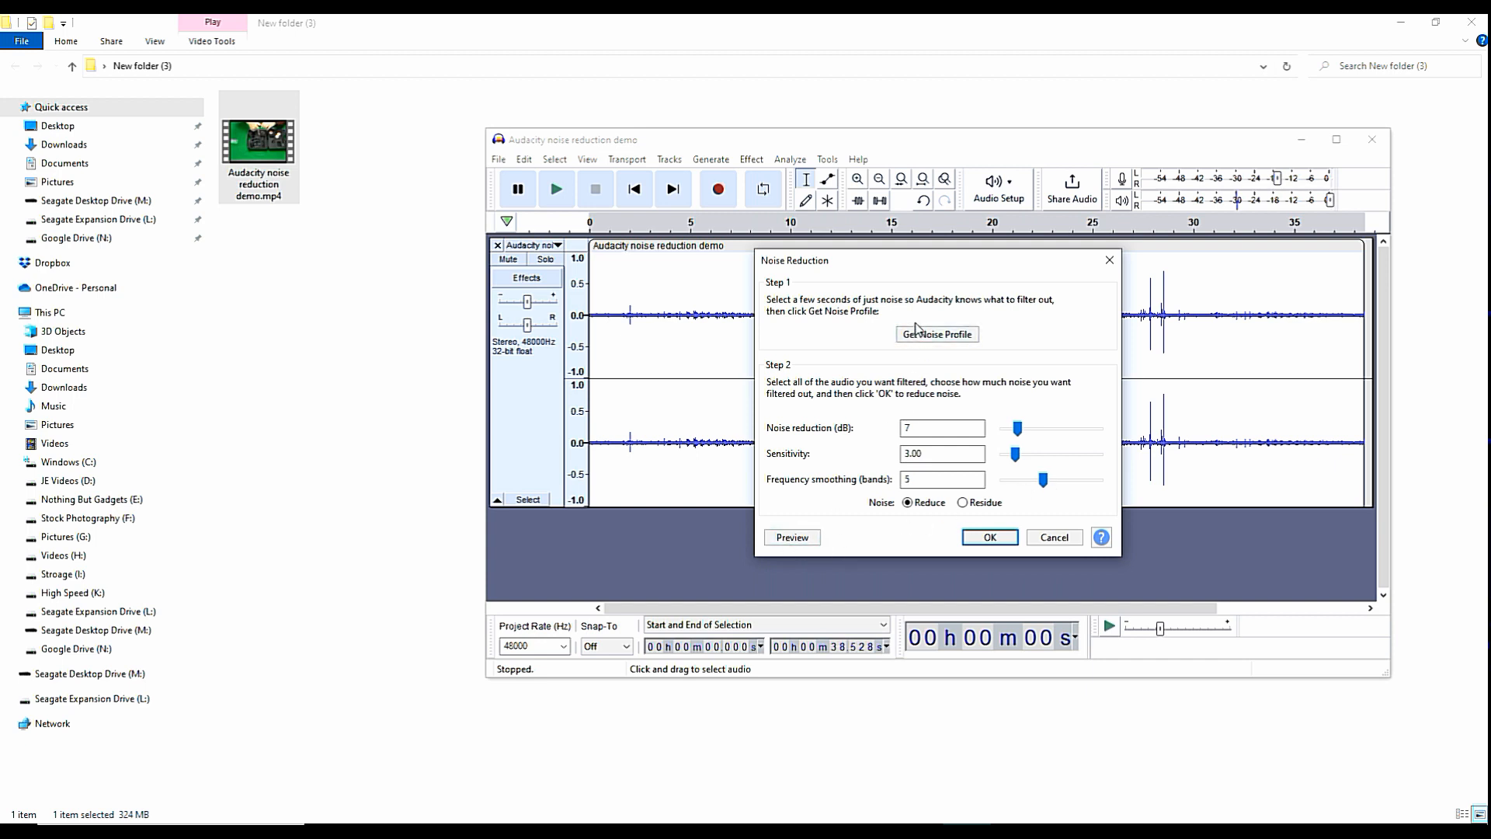
left_click(802, 539)
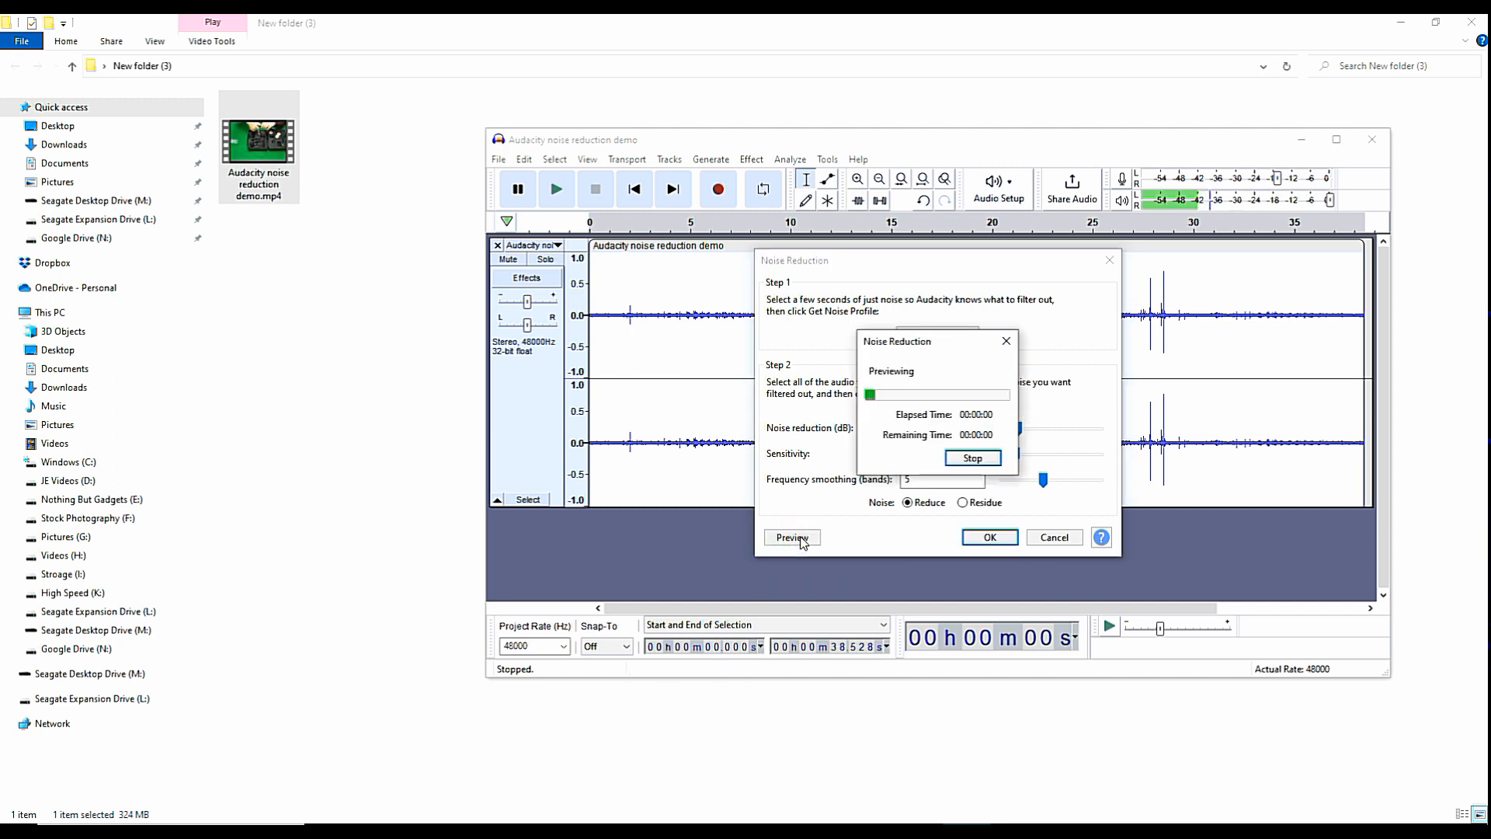
left_click(971, 459)
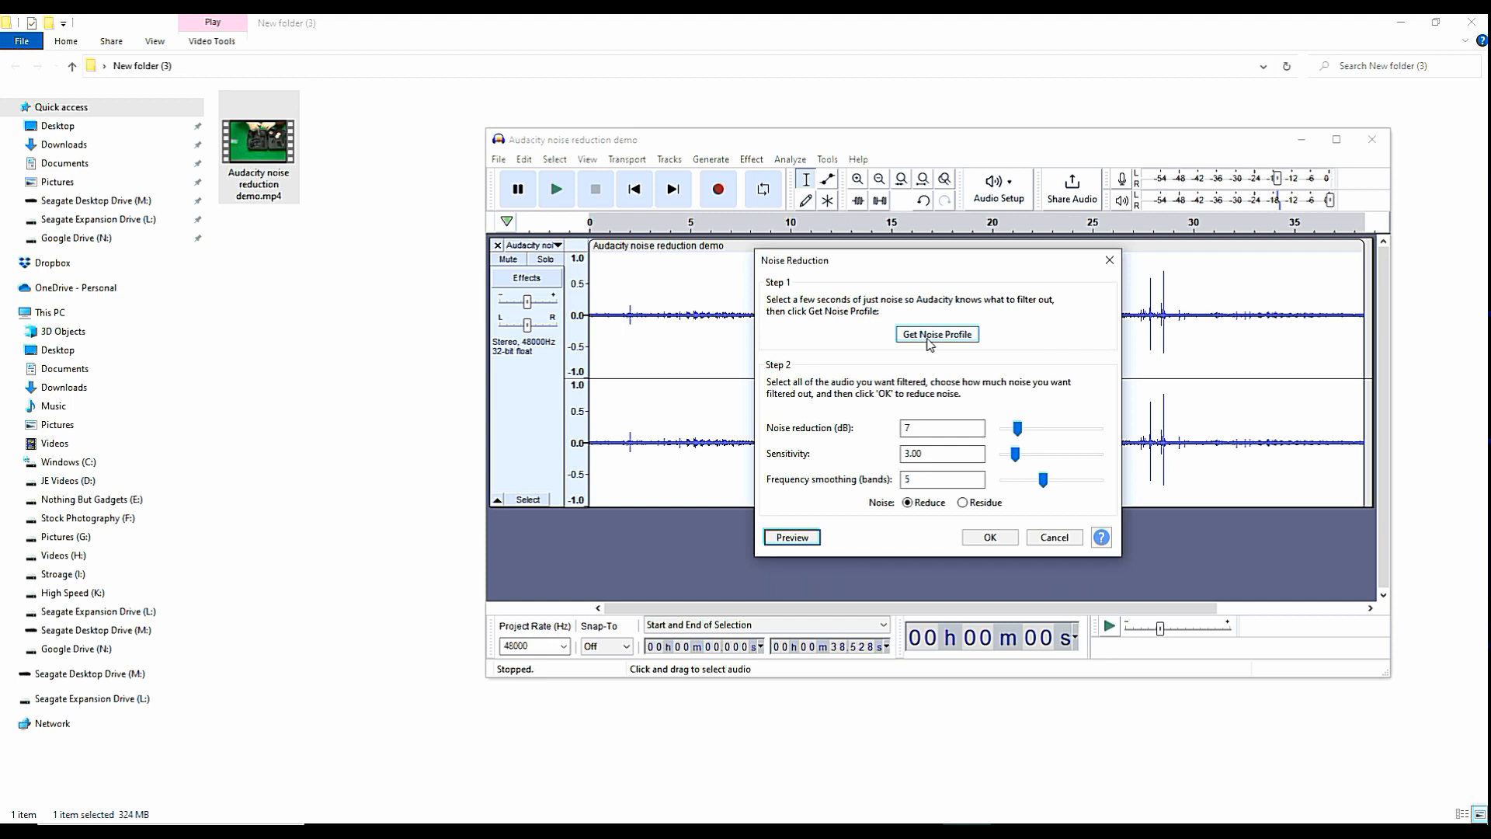
Raise noise reduction to 14 dB and sensitivity to 6.00, previewing the result after each change.
left_click_drag(1016, 427, 1036, 434)
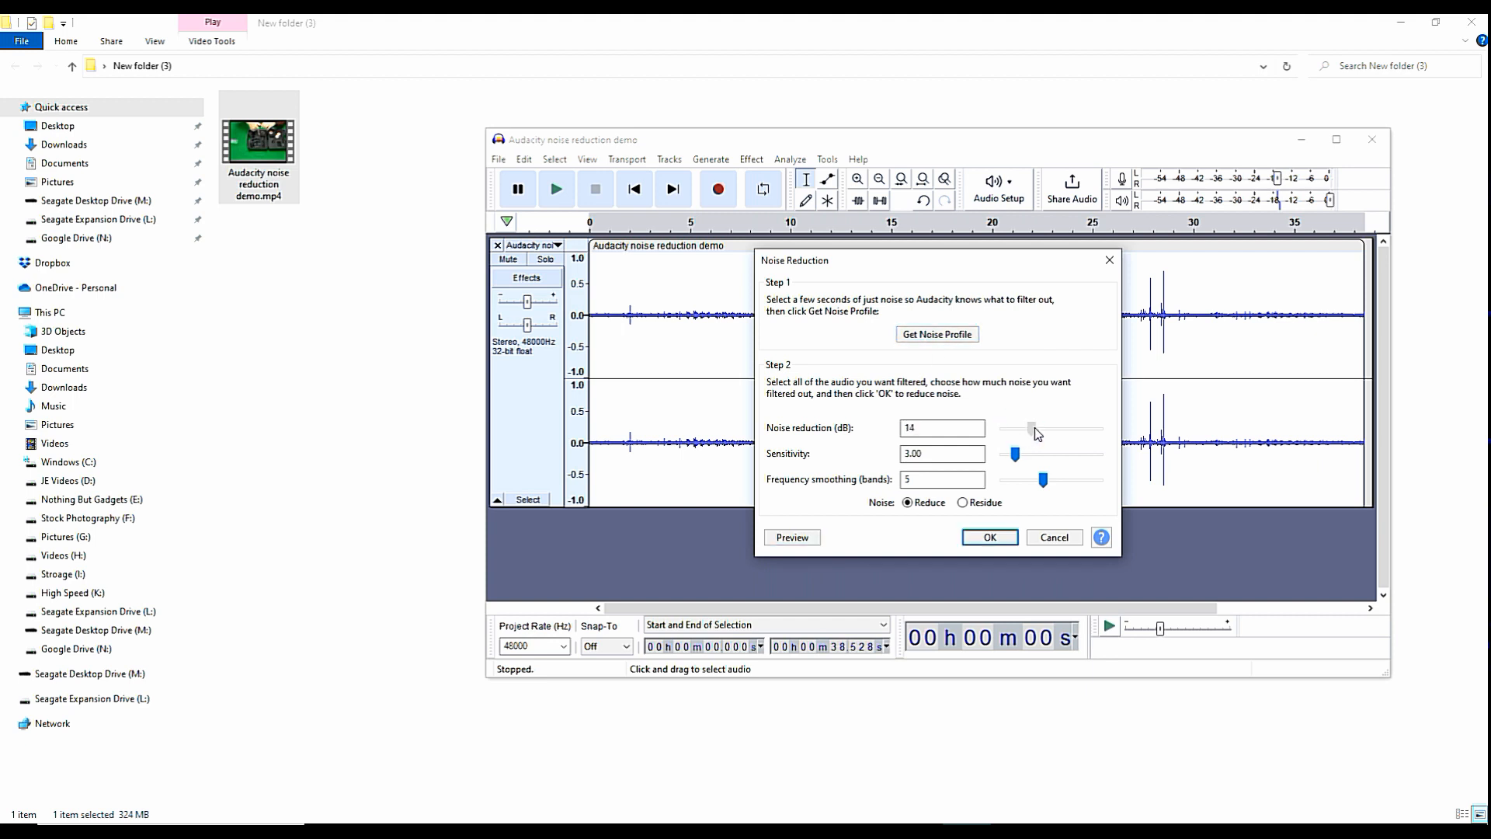
left_click(792, 538)
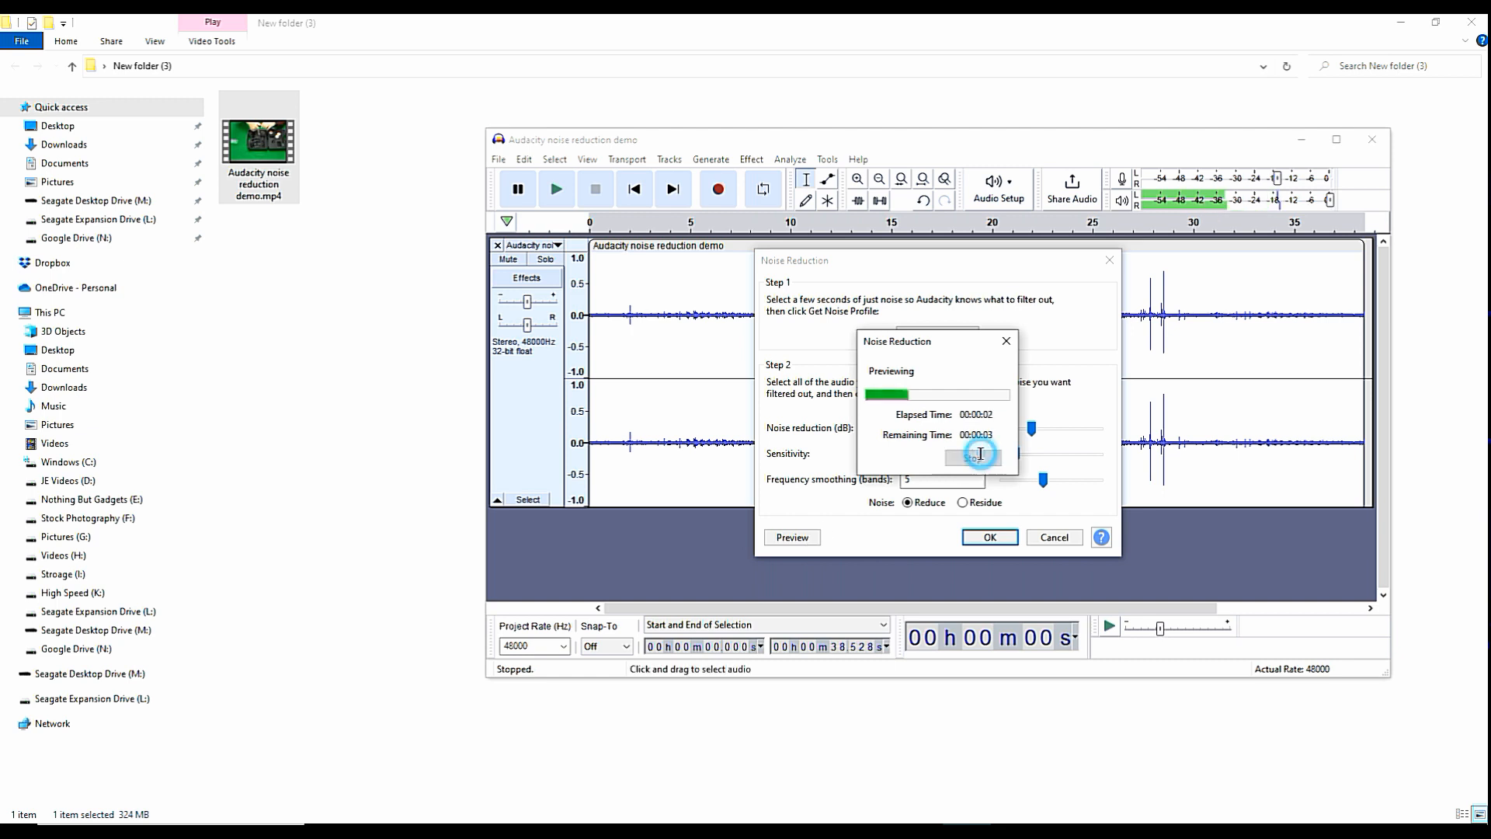
left_click(980, 457)
left_click_drag(1013, 457, 1029, 462)
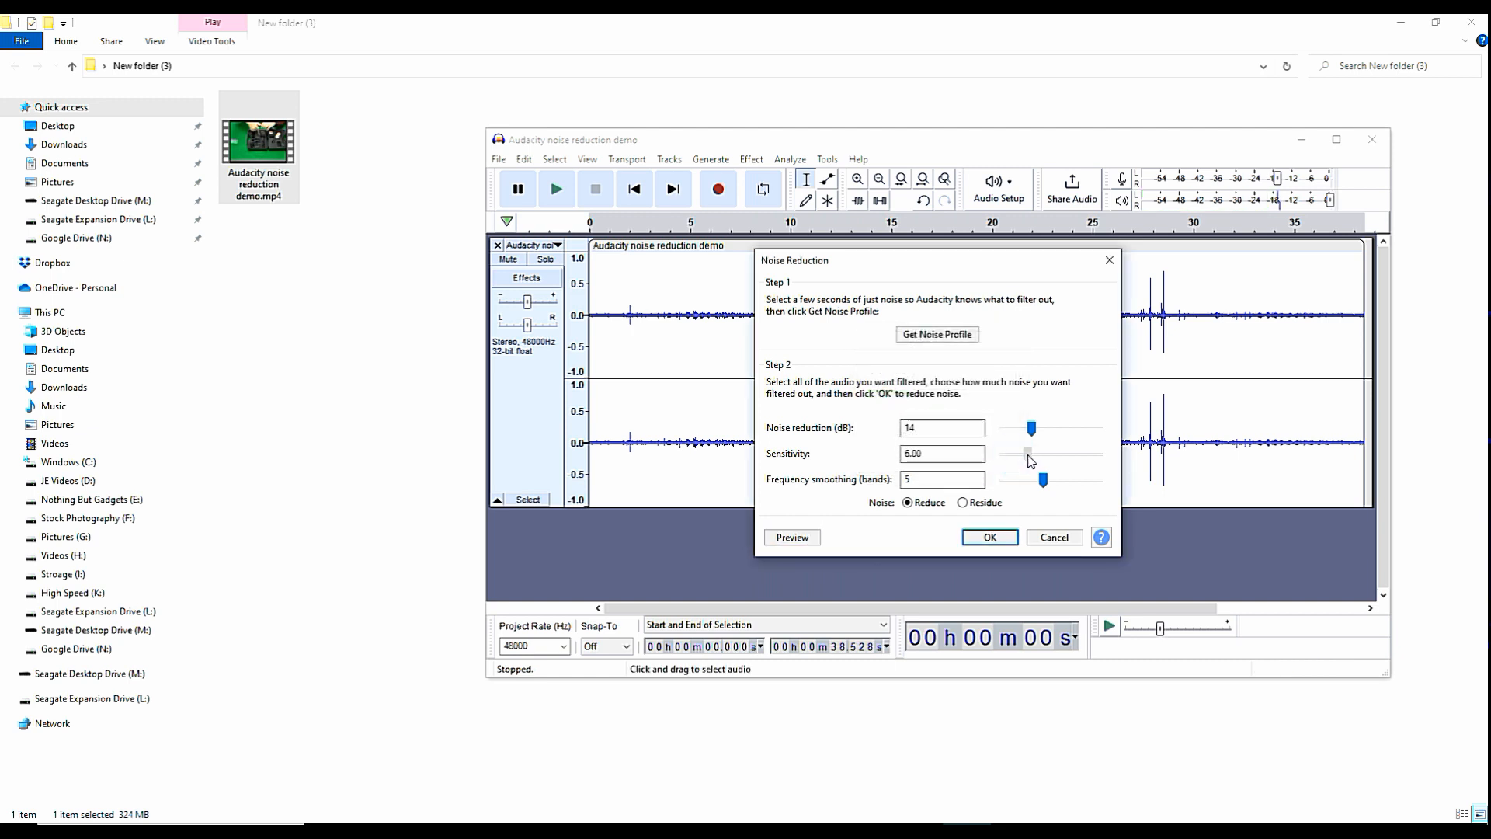
left_click(788, 538)
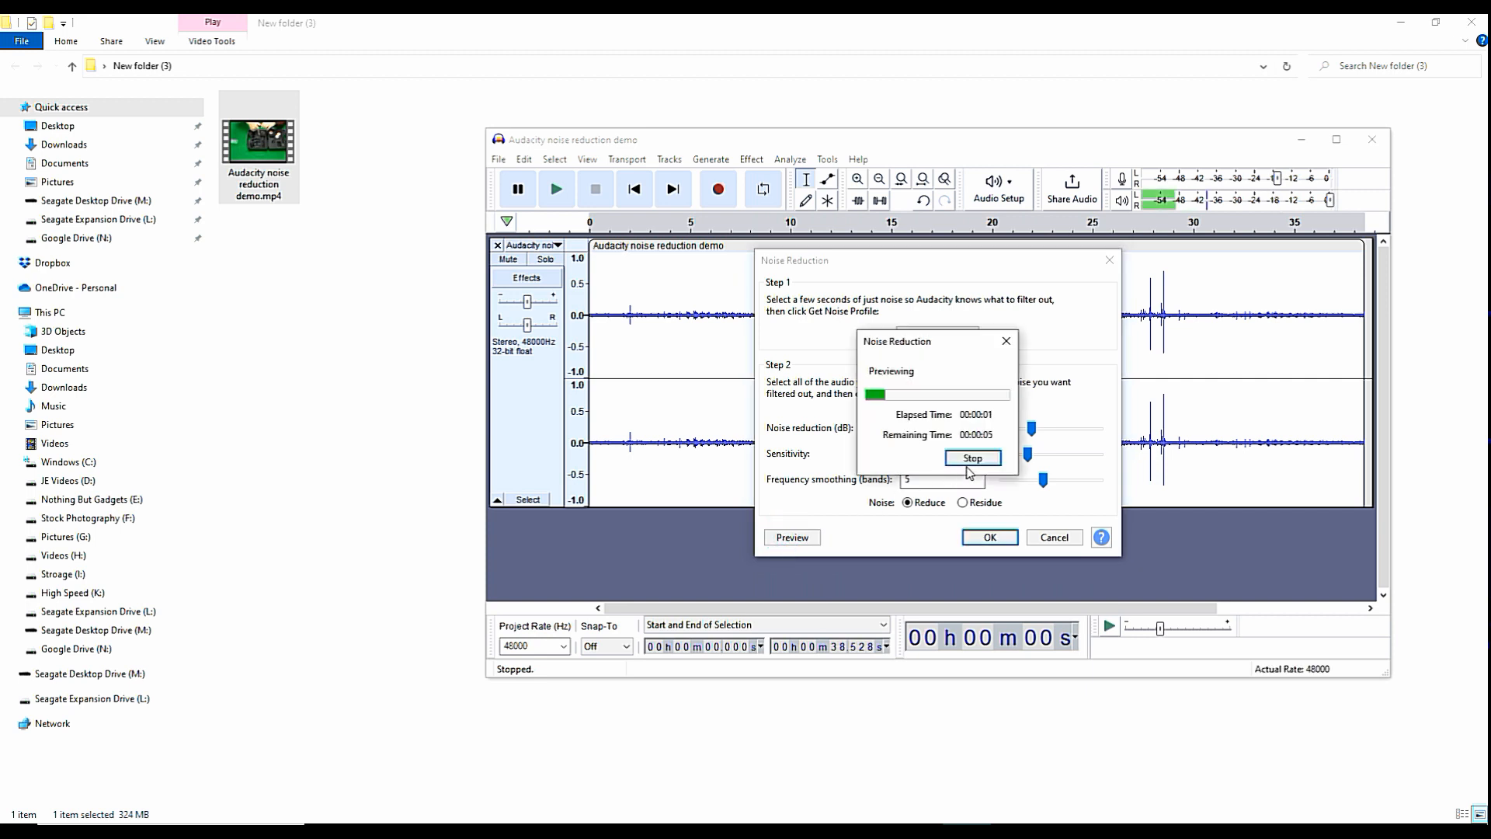
left_click(978, 456)
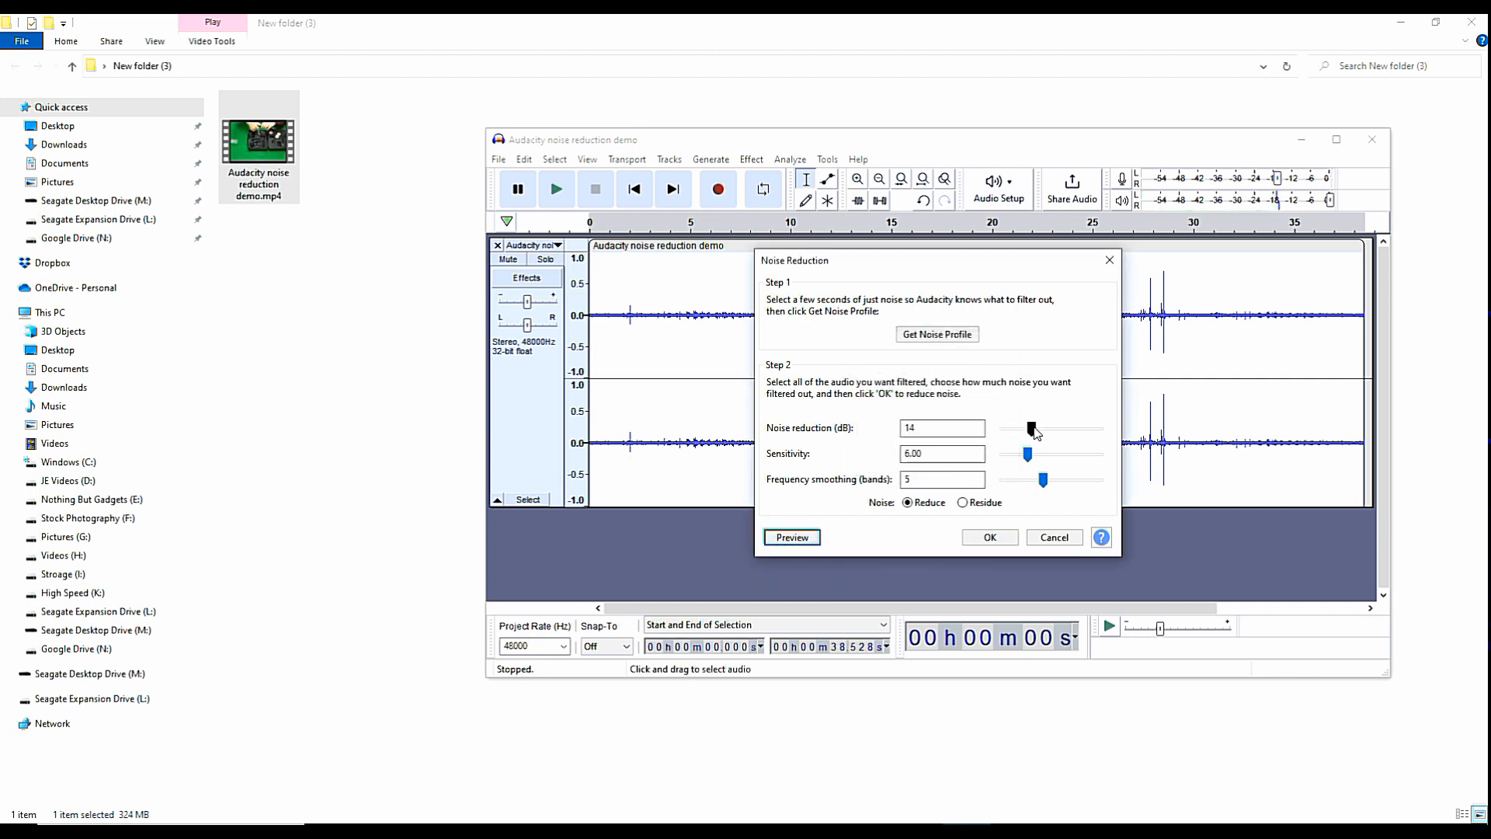
Set noise reduction to 20 dB, preview it, and apply the Noise Reduction effect to the track.
left_click_drag(1031, 428, 1044, 430)
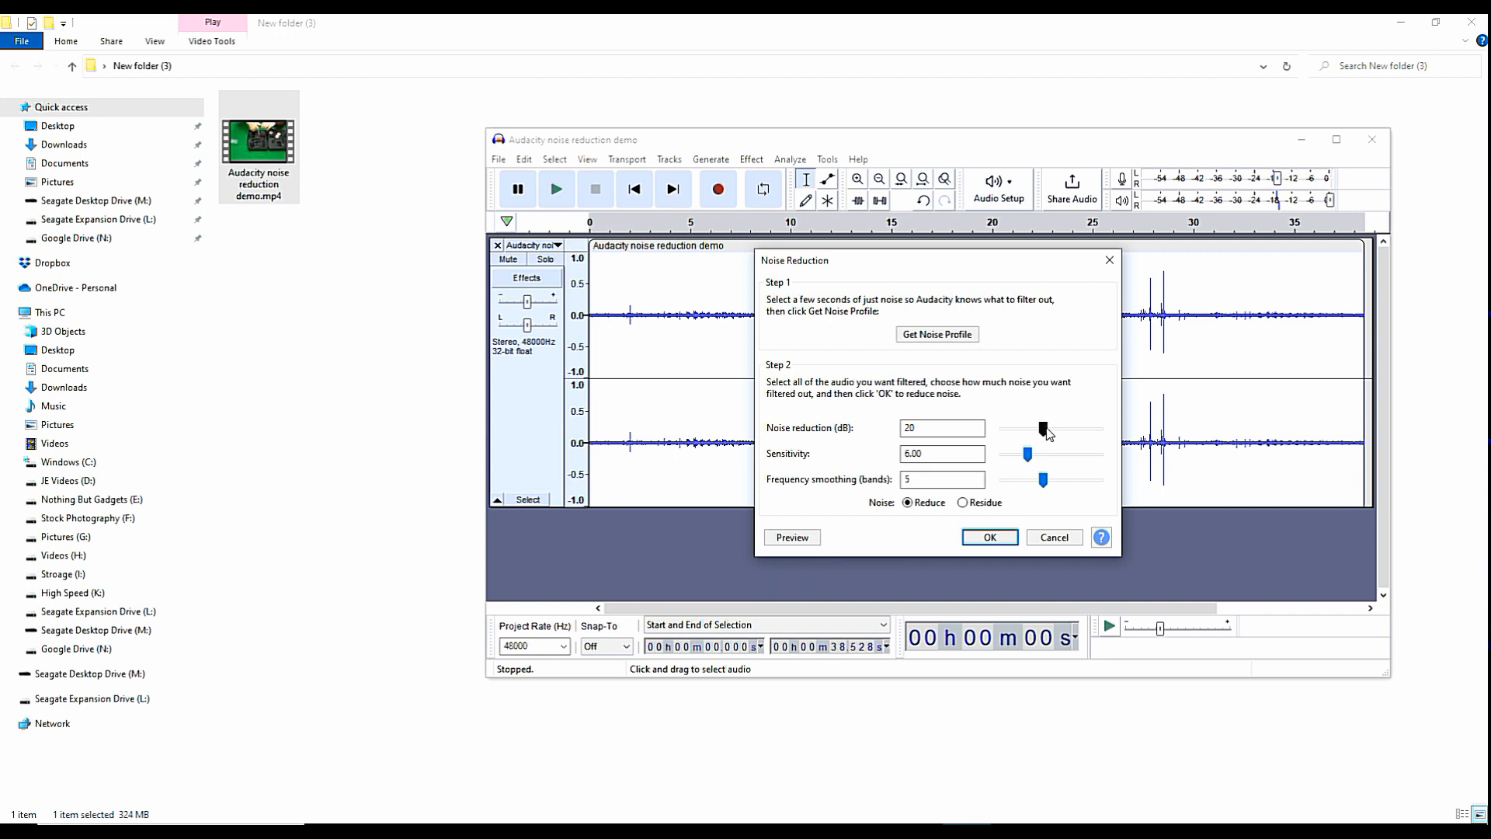
left_click(800, 538)
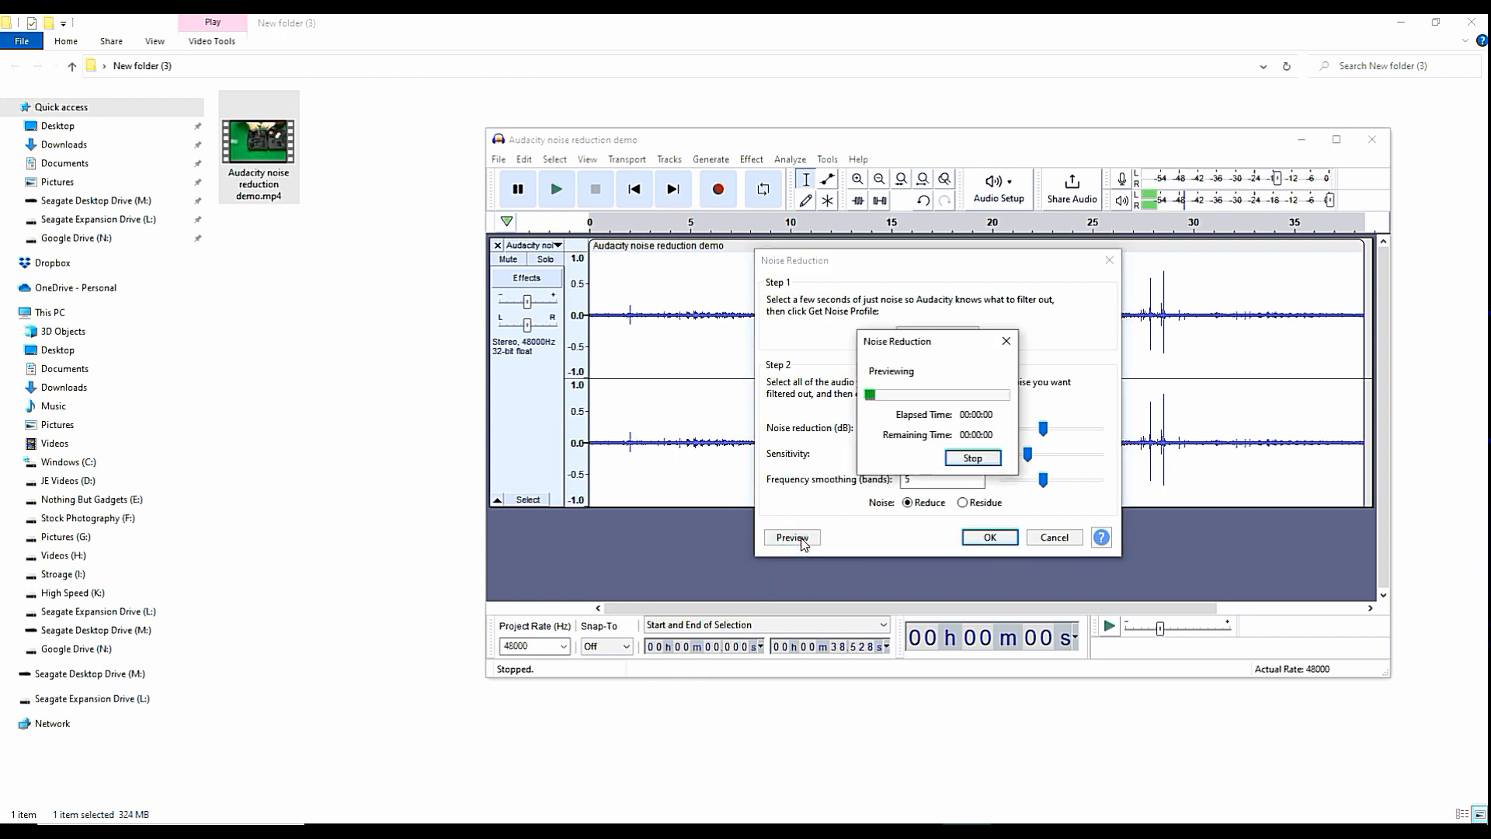
left_click(973, 458)
left_click(1001, 540)
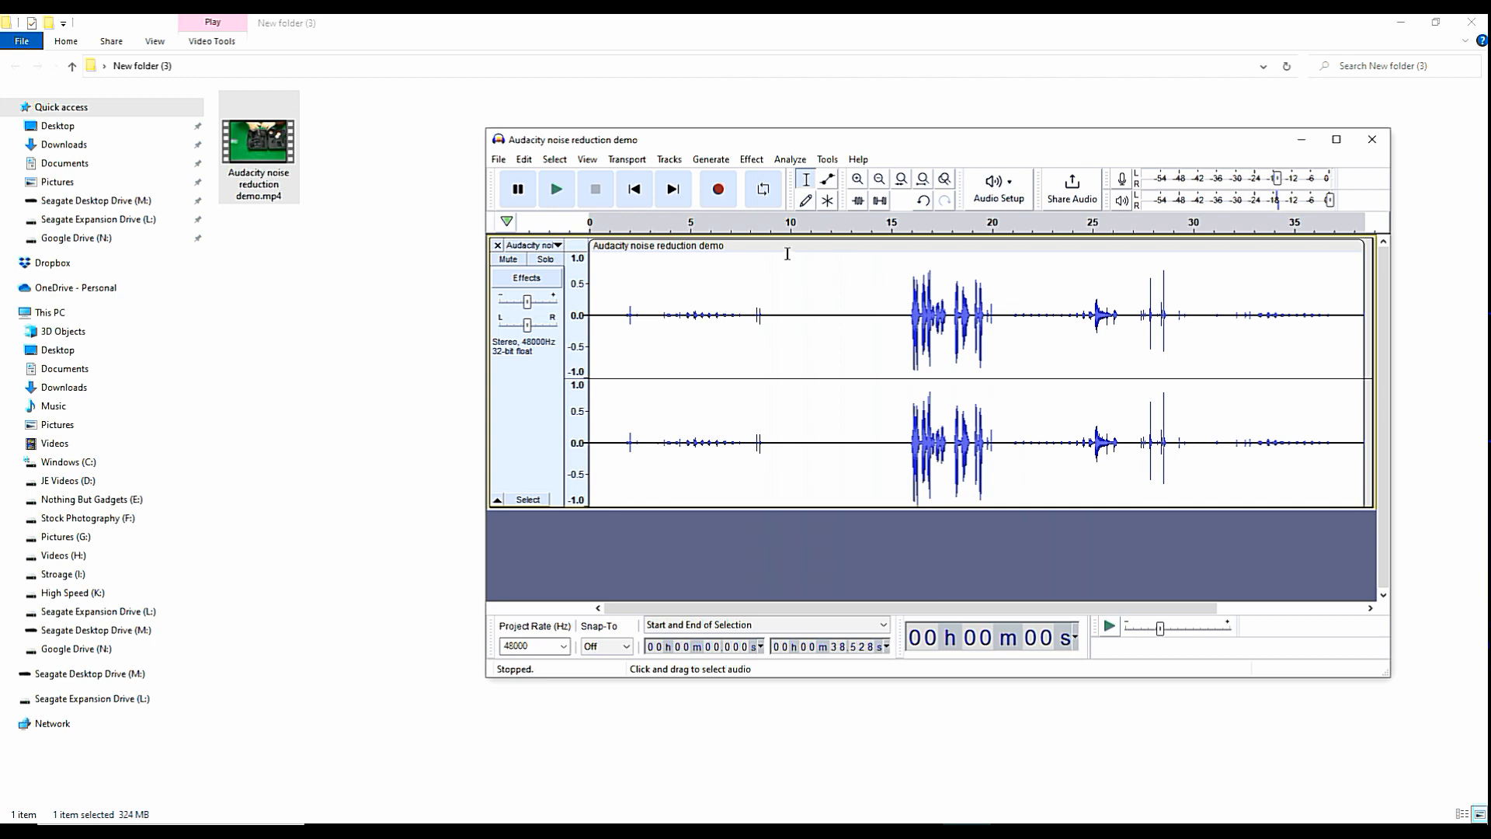
Preview and apply Bass and Treble to the track with bass 12.0 dB, treble 3.0 dB and volume 4.0 dB.
left_click(776, 225)
left_click(747, 160)
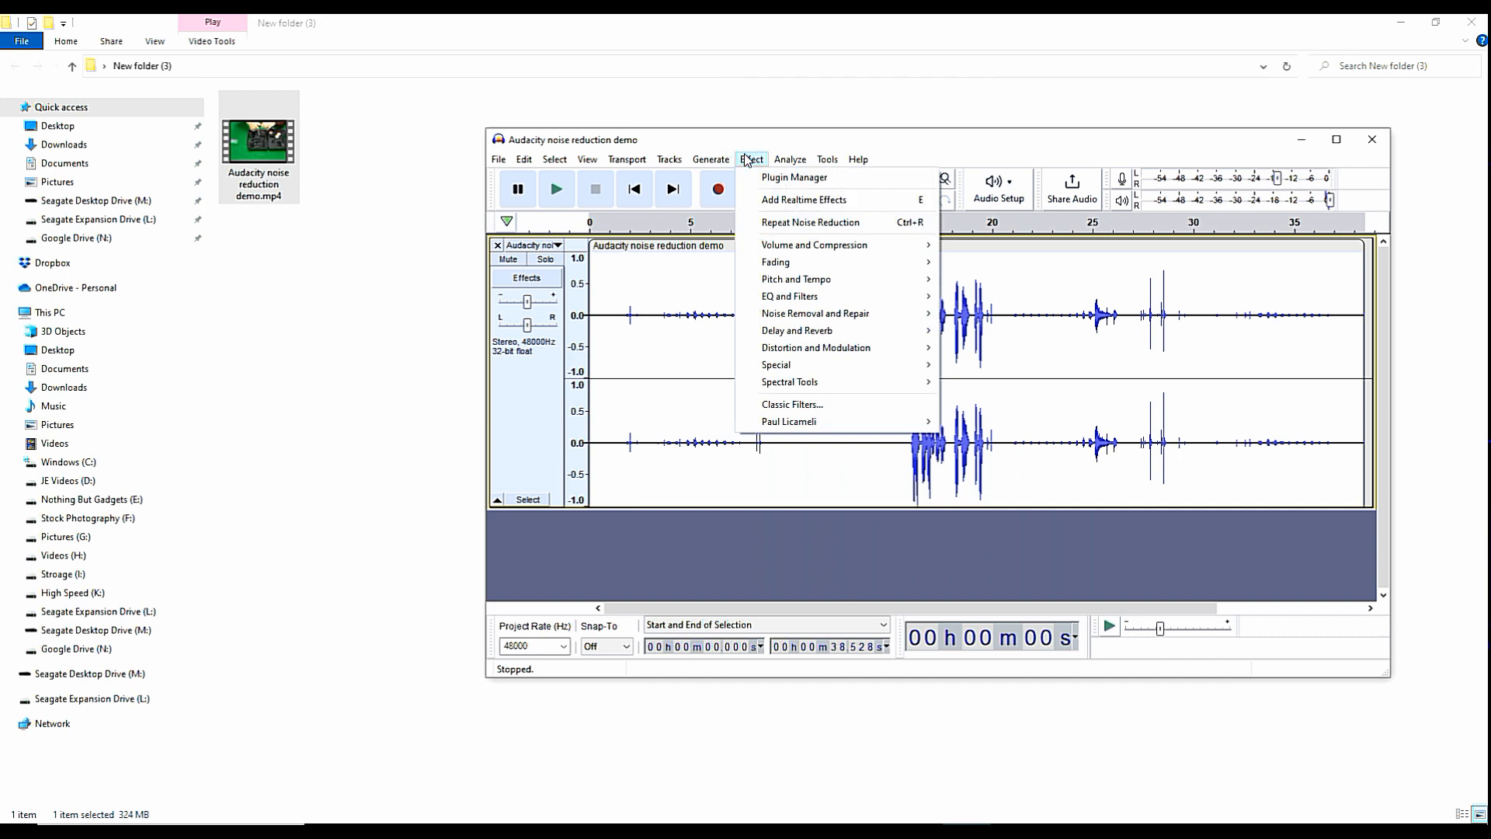
mouse_move(812, 301)
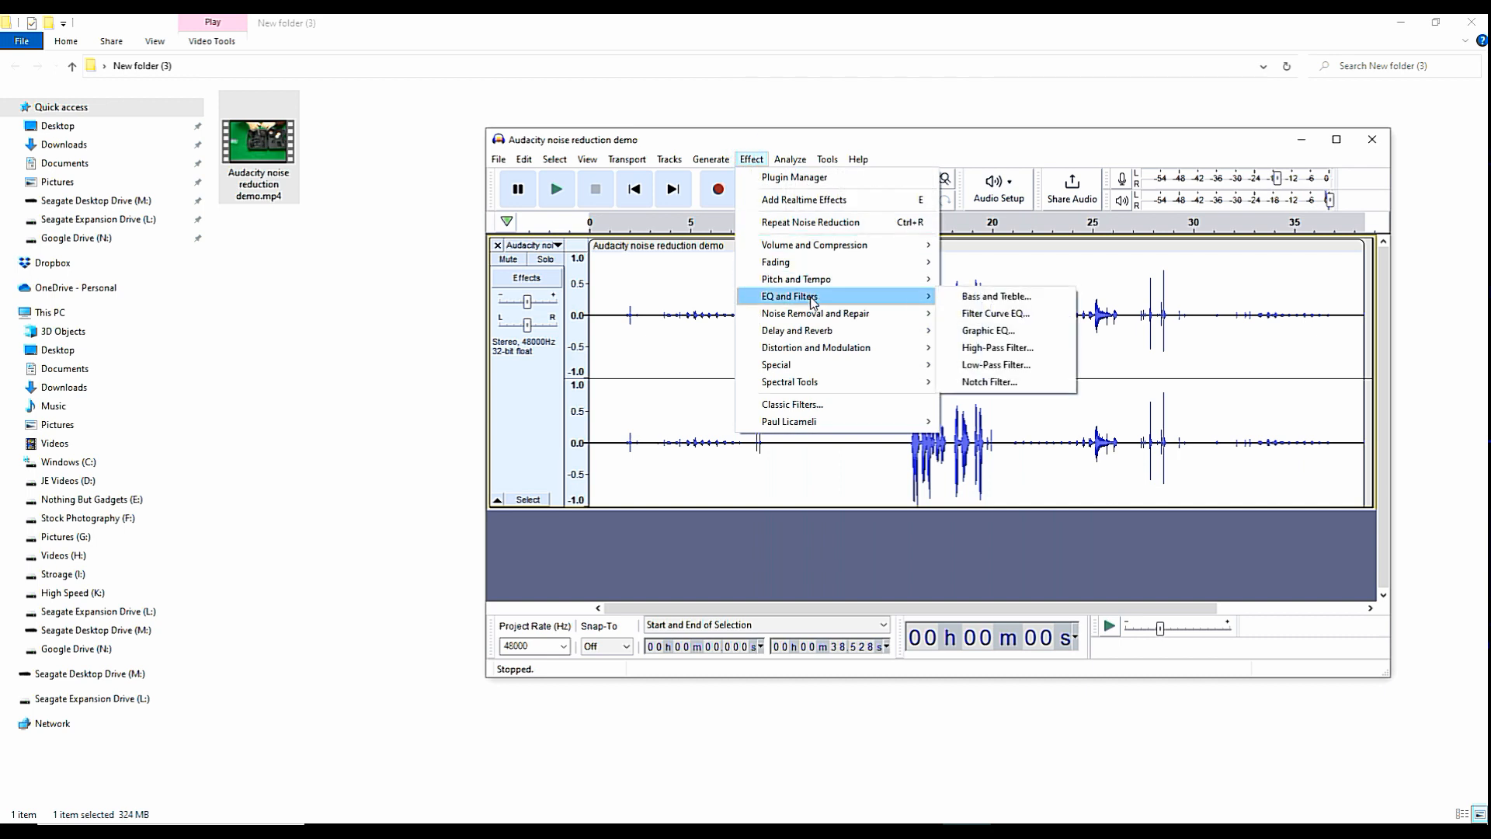
left_click(986, 297)
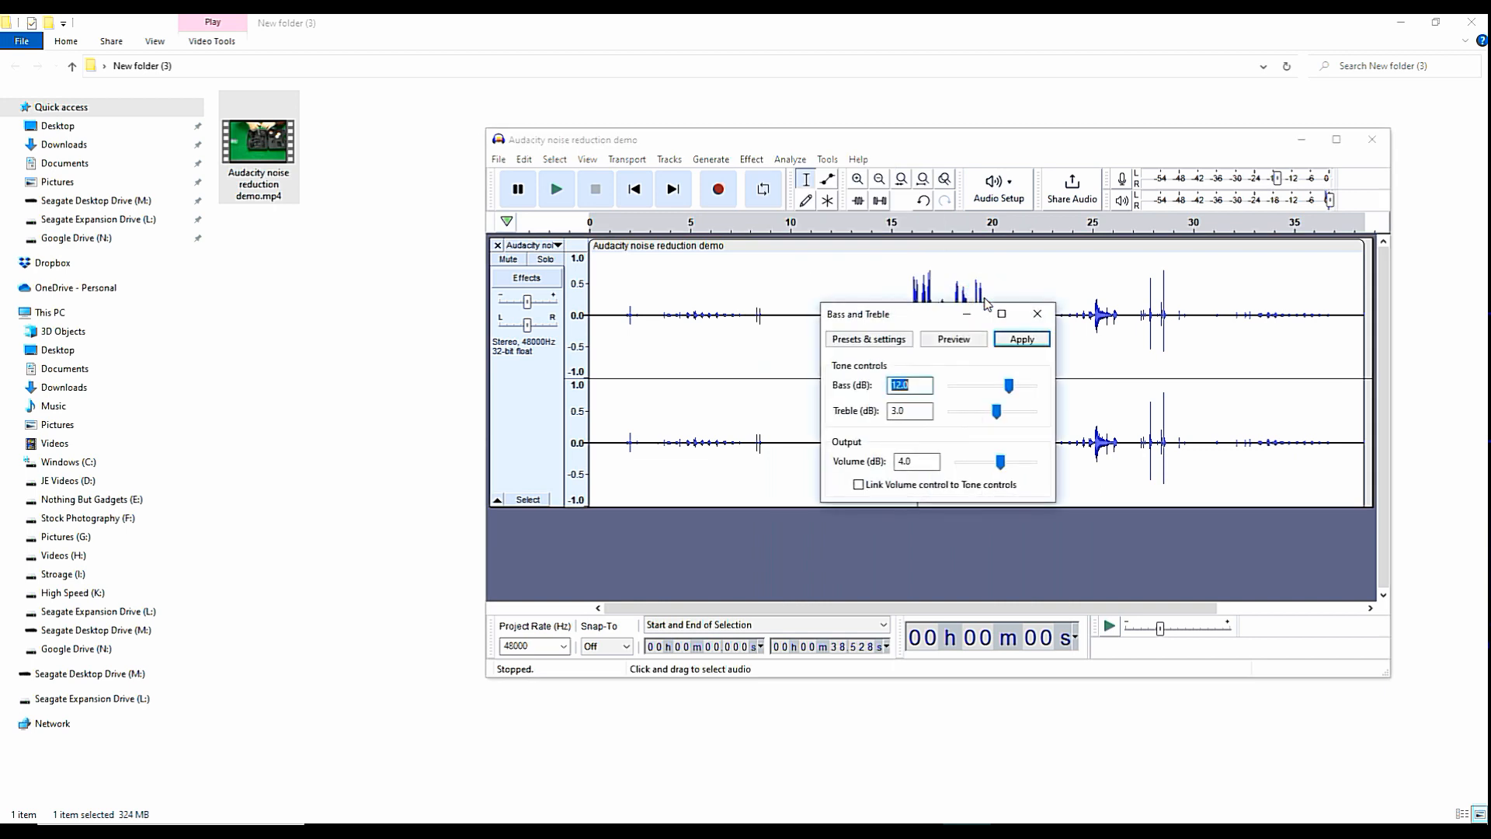
left_click(949, 341)
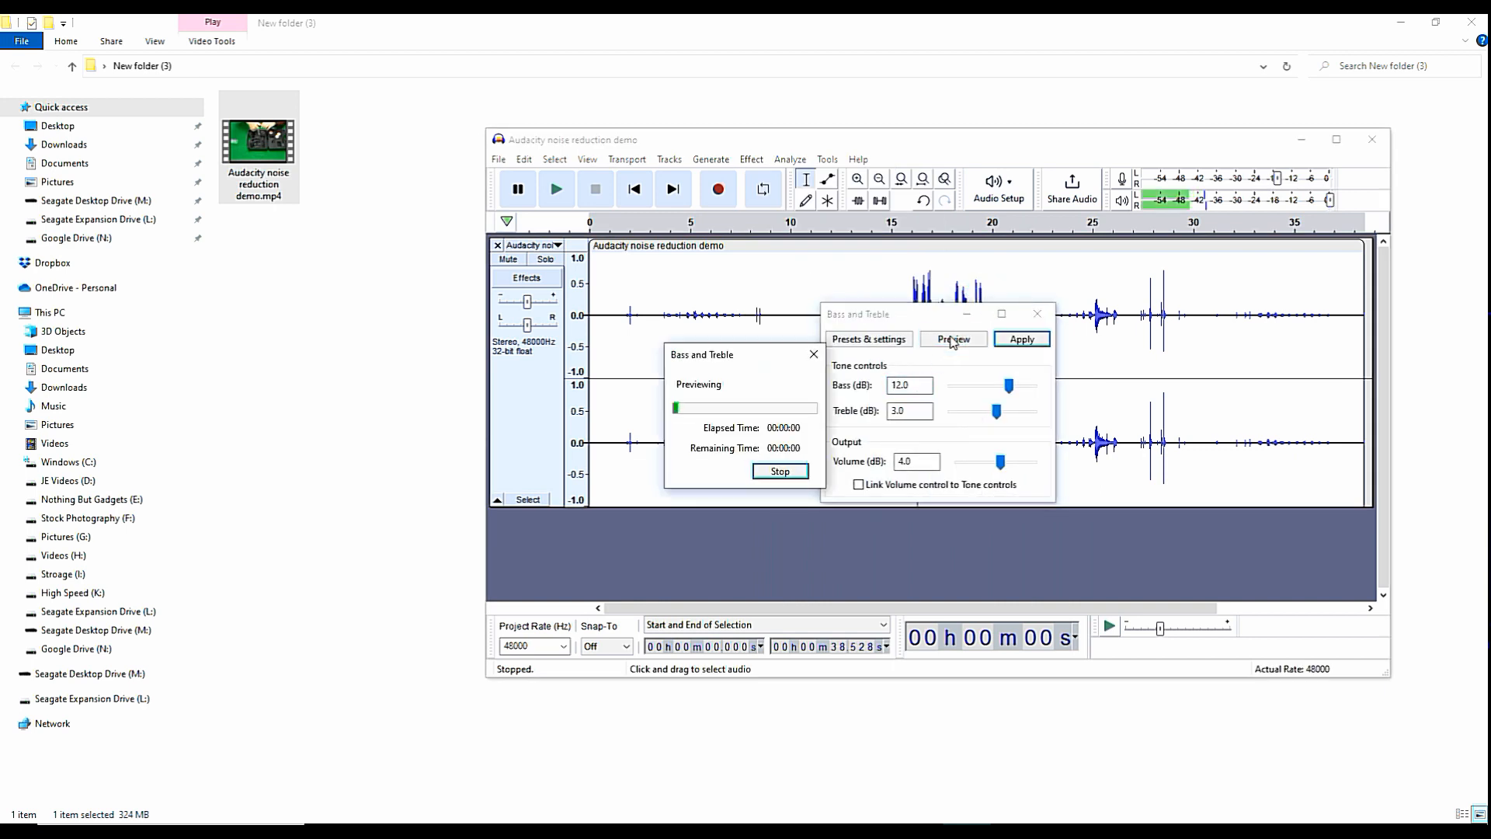
left_click(802, 469)
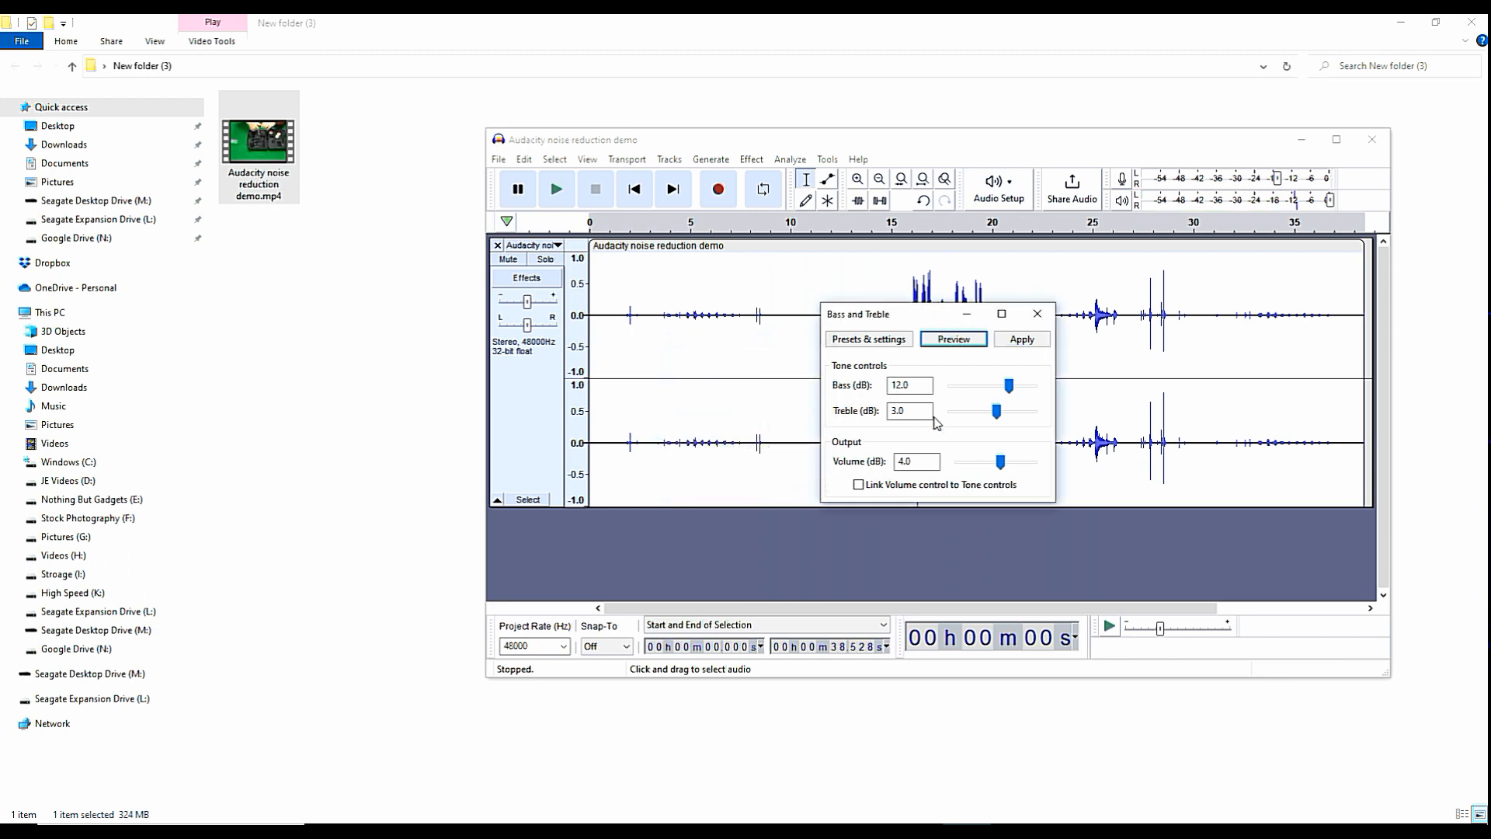
left_click(1022, 339)
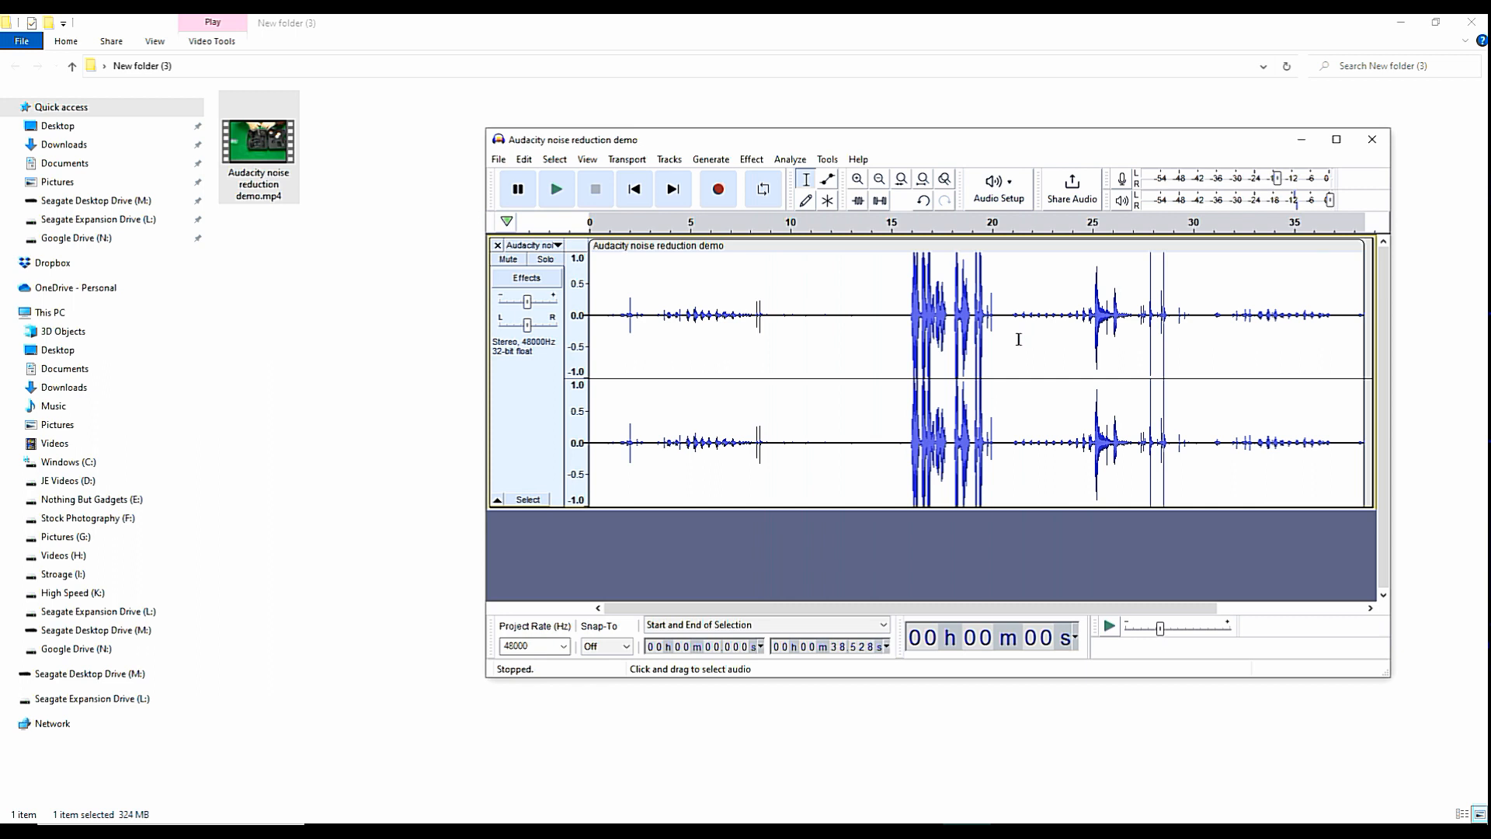
Play back the processed track from about 13 seconds and stop playback.
left_click(858, 225)
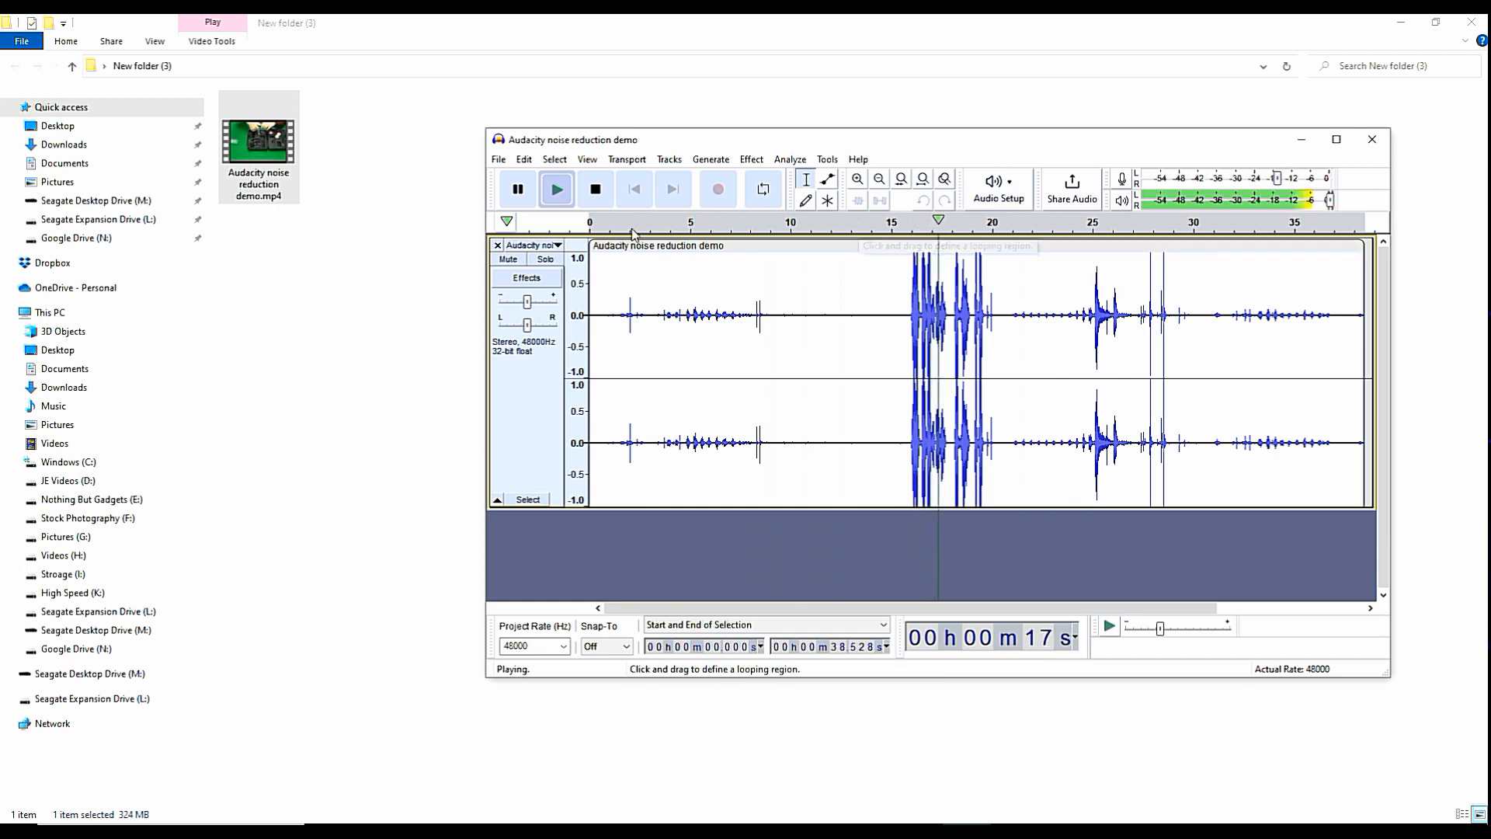
left_click(596, 190)
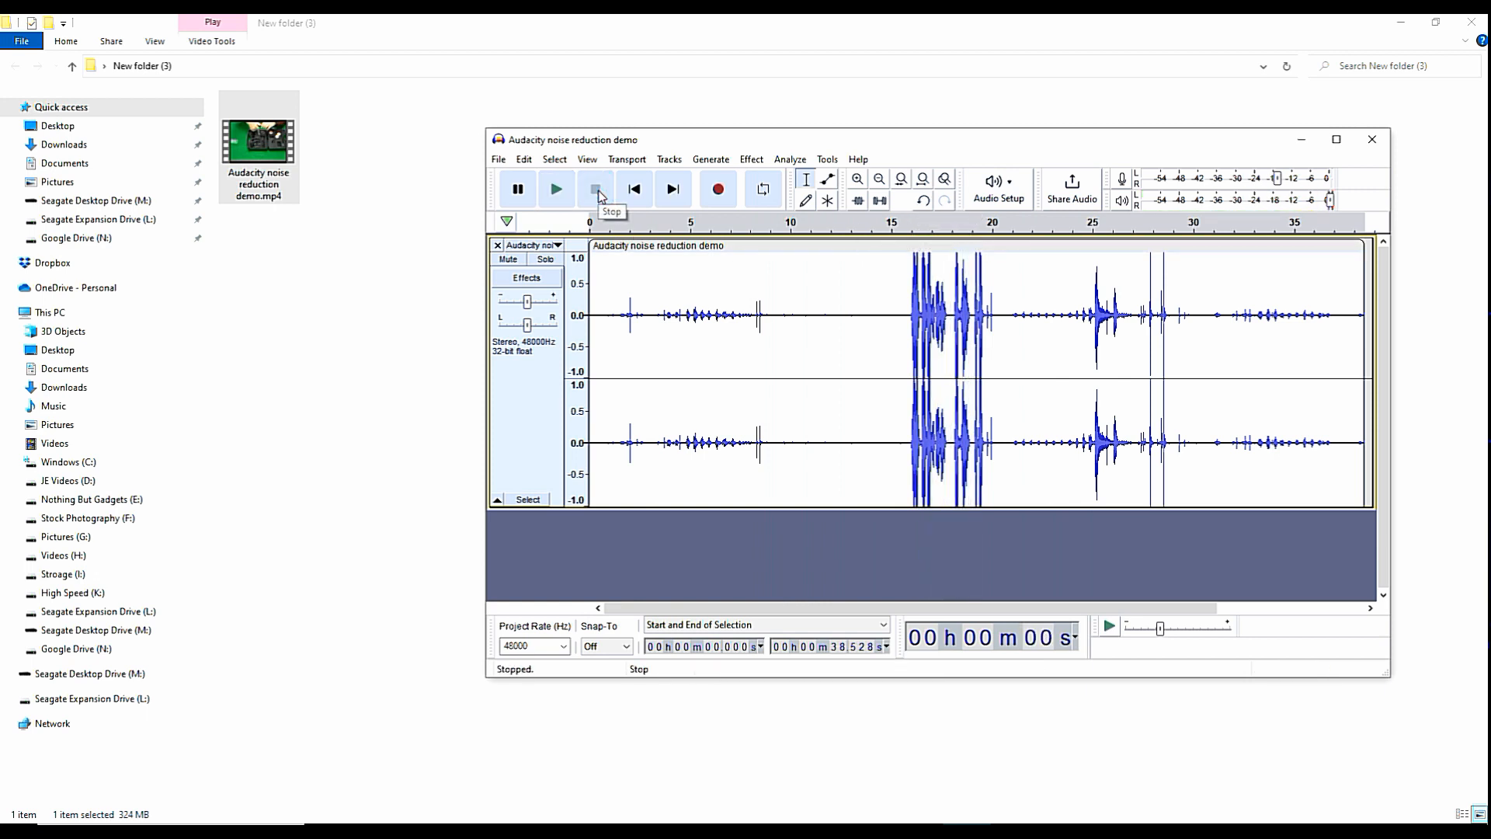